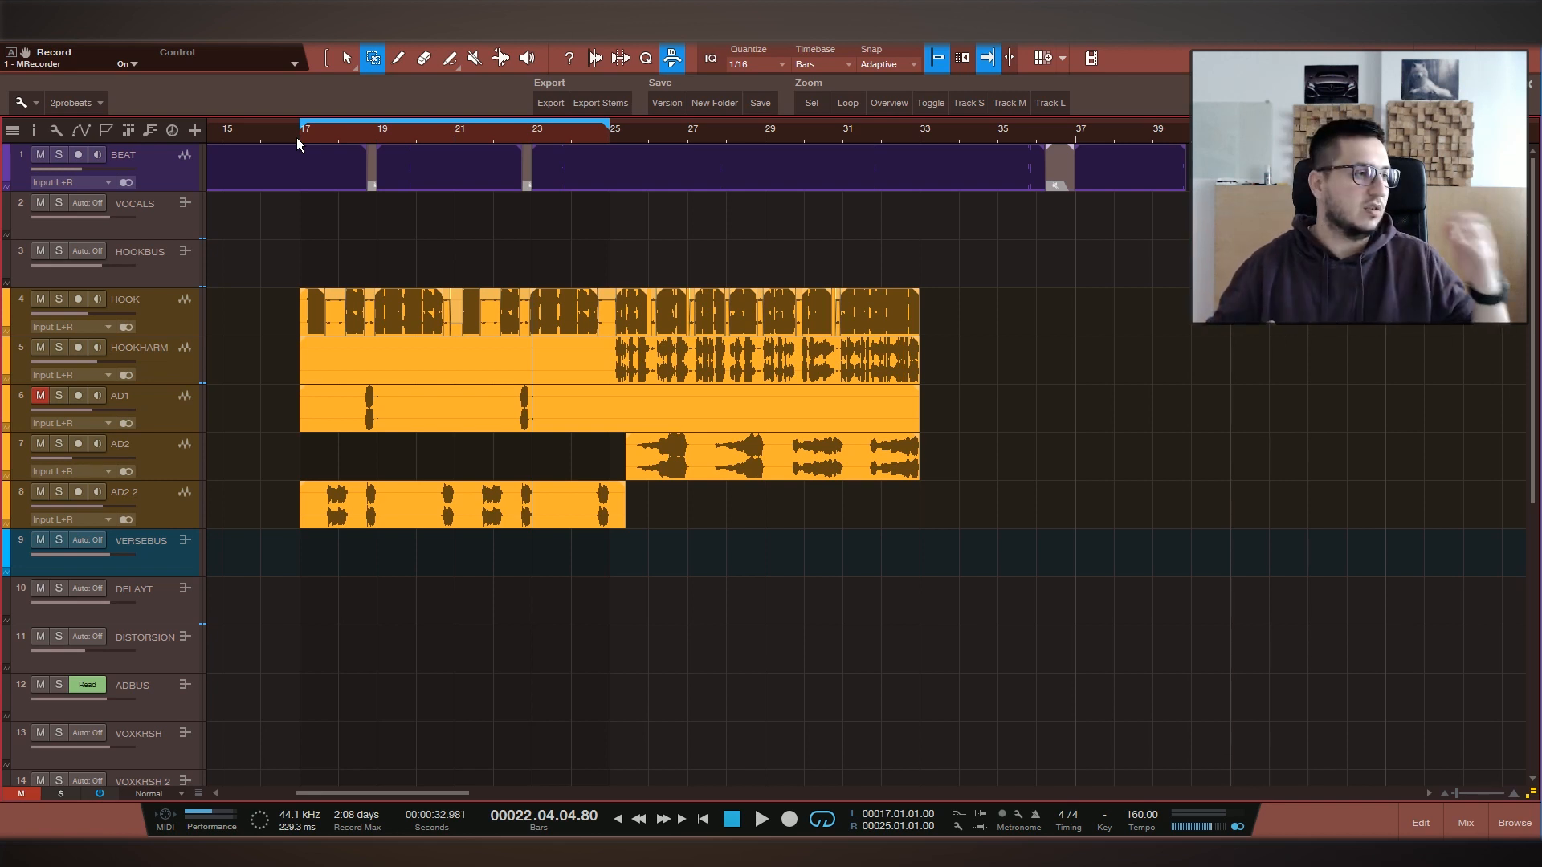
Show the mixer and open the Pan automation lane of the AD2 2 track
key(F3)
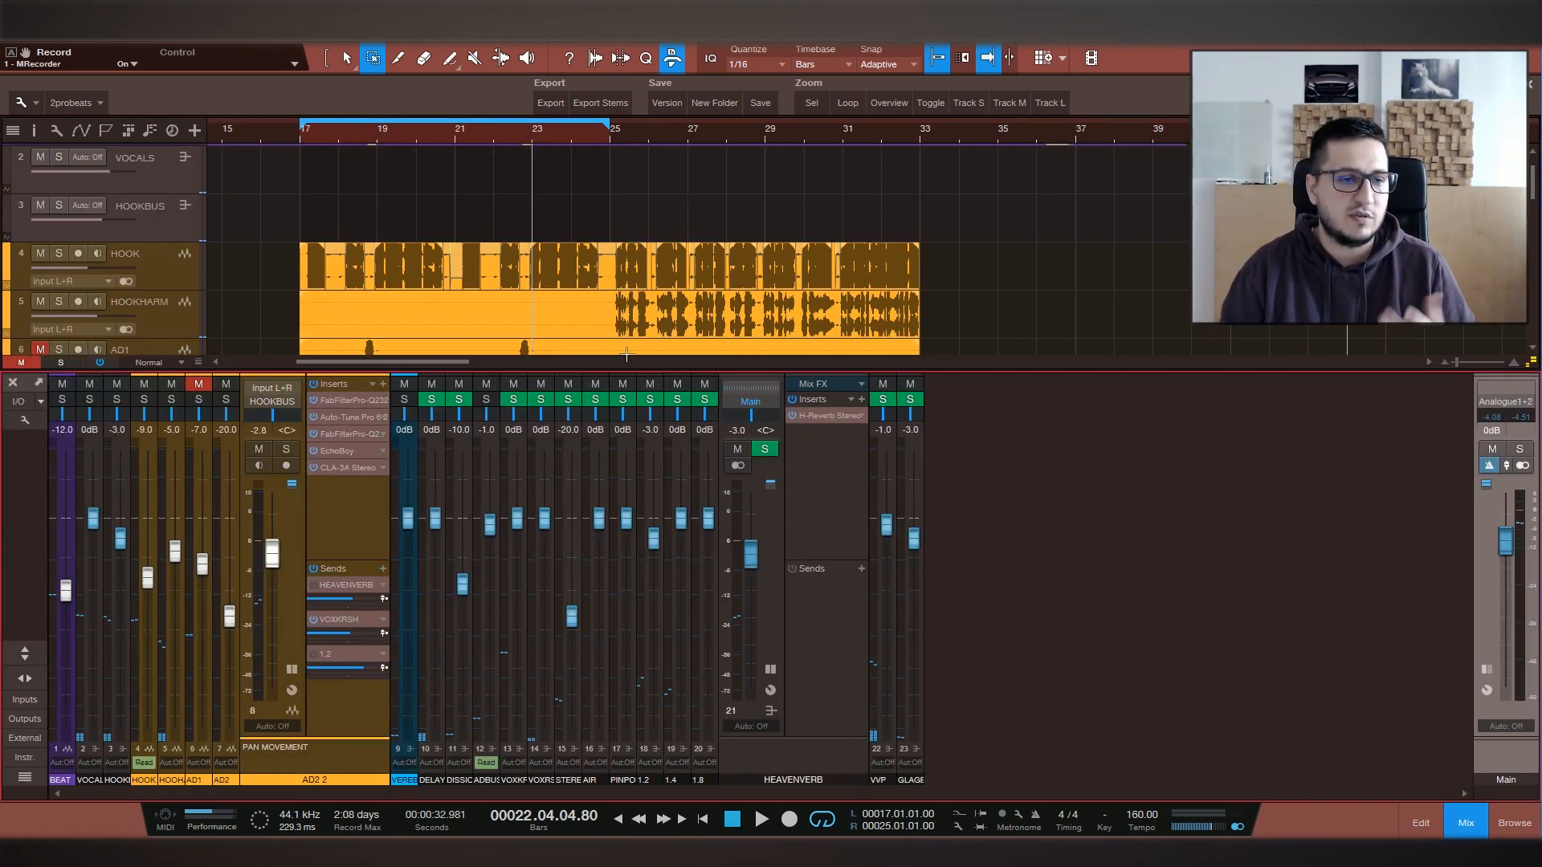
scroll(740, 244, down, 4)
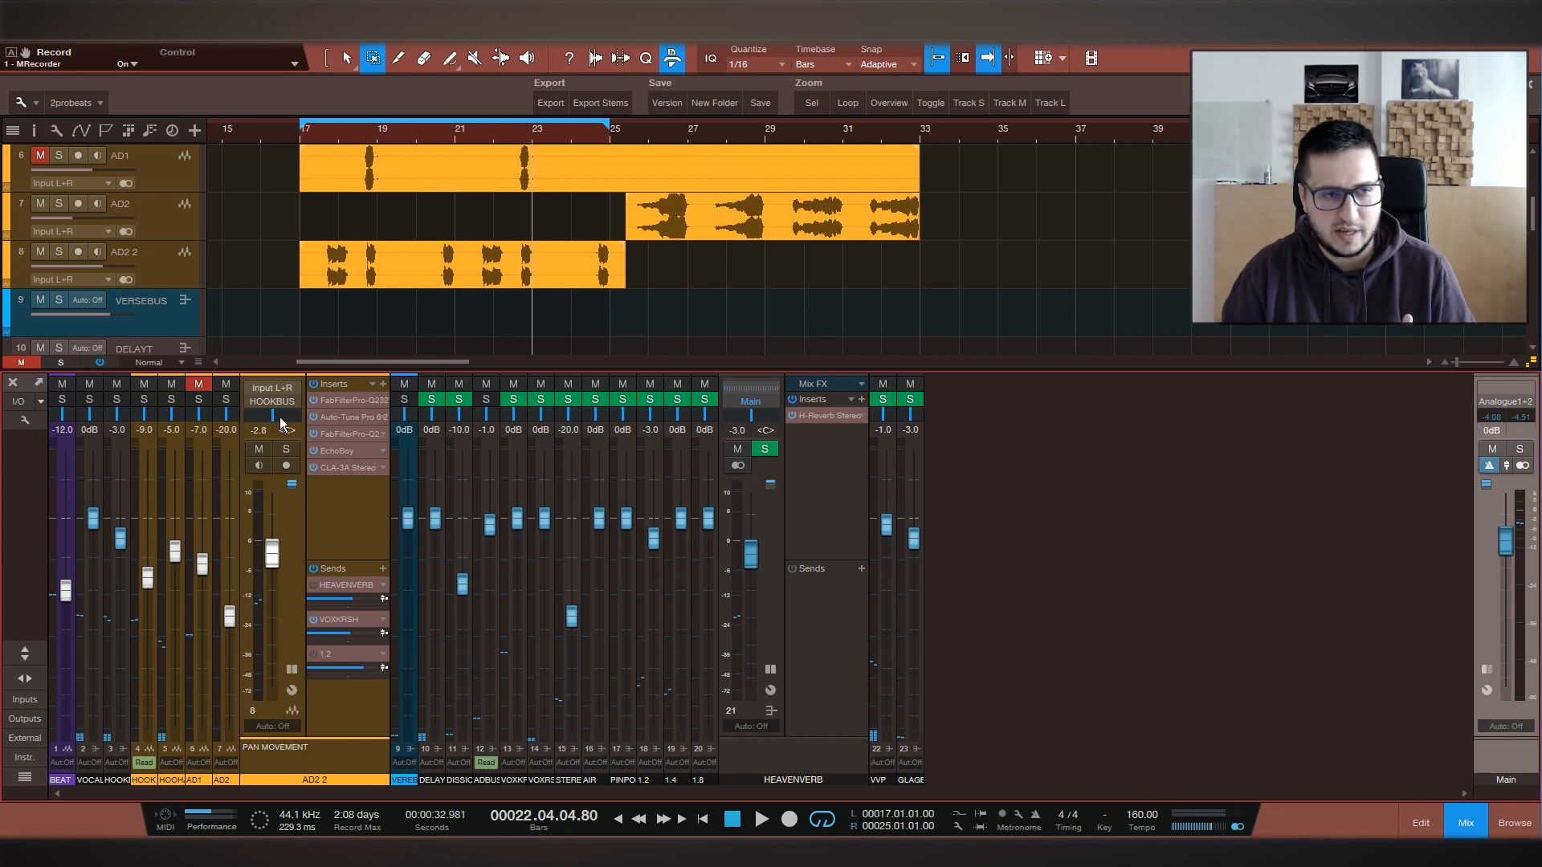
right_click(275, 419)
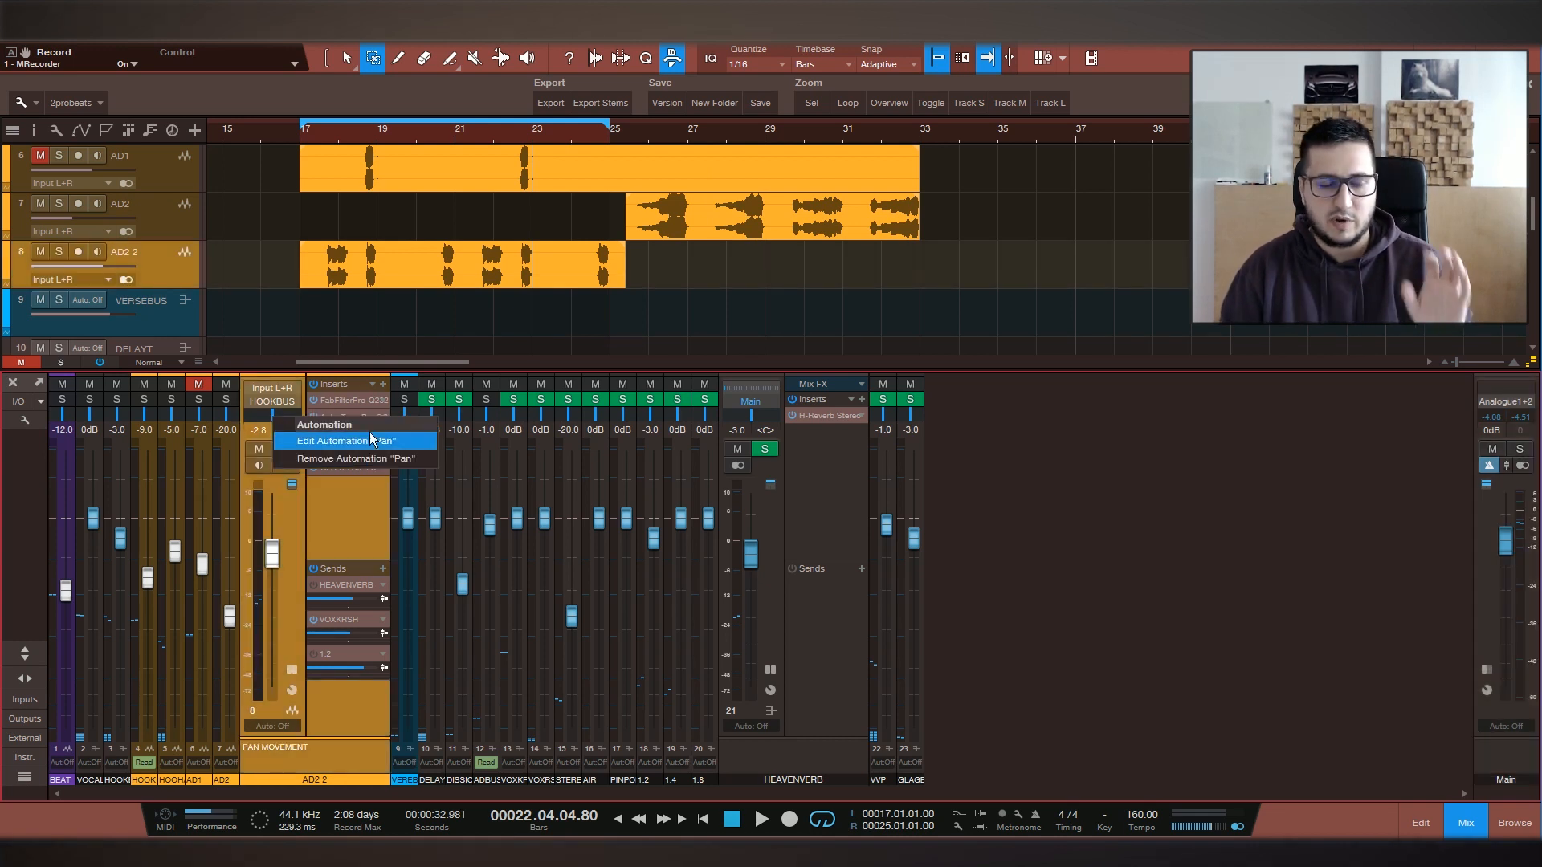
click(371, 440)
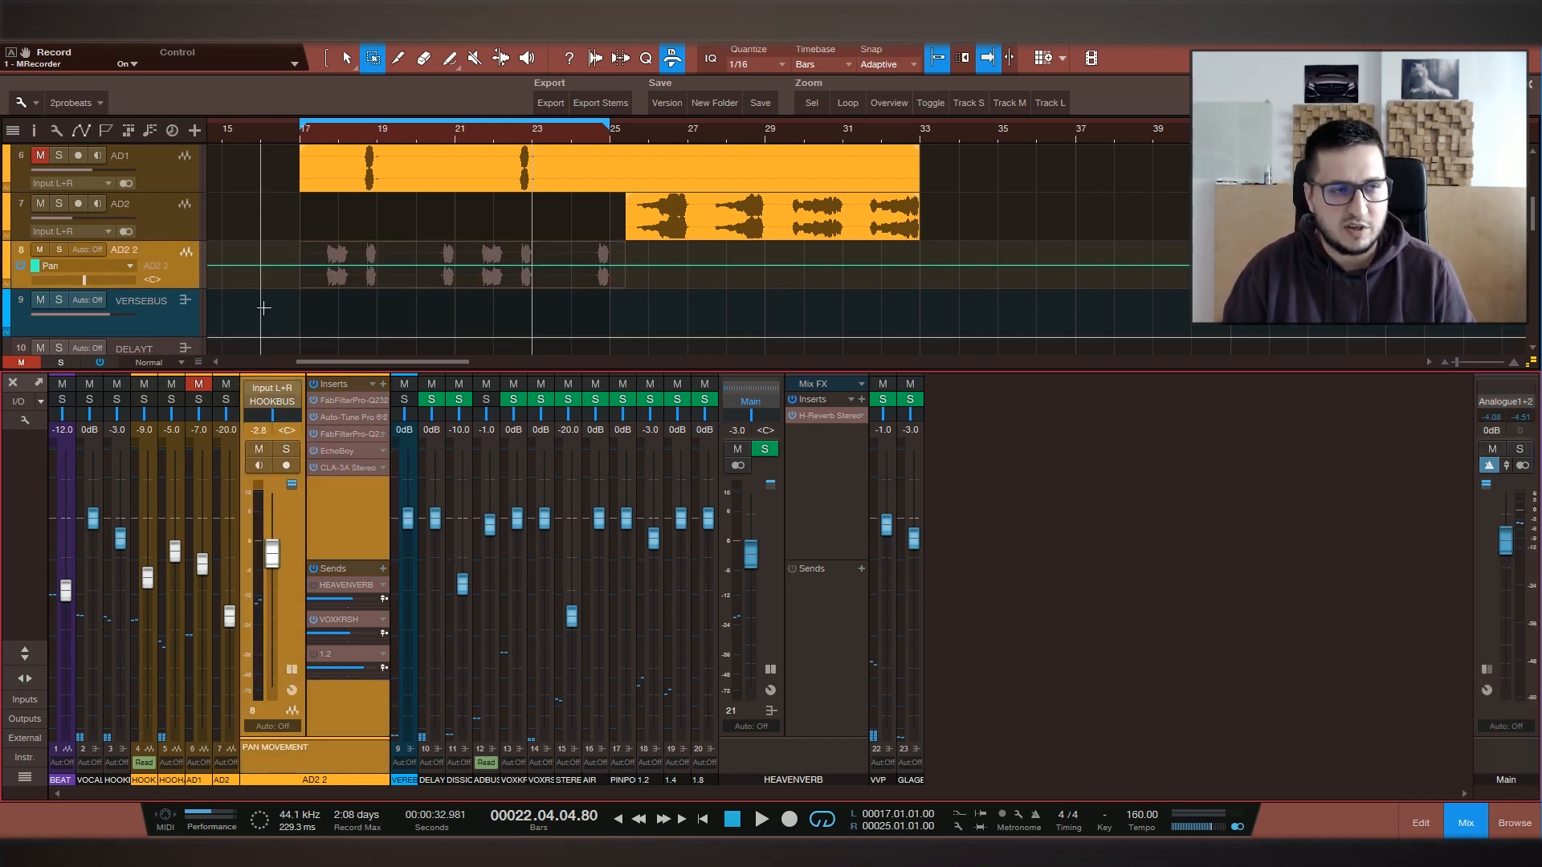
Draw stepped pan automation on AD2 2 from bar 17 towards bar 25, alternating the ad-libs hard left and hard right, and play it back
drag(310, 256, 357, 253)
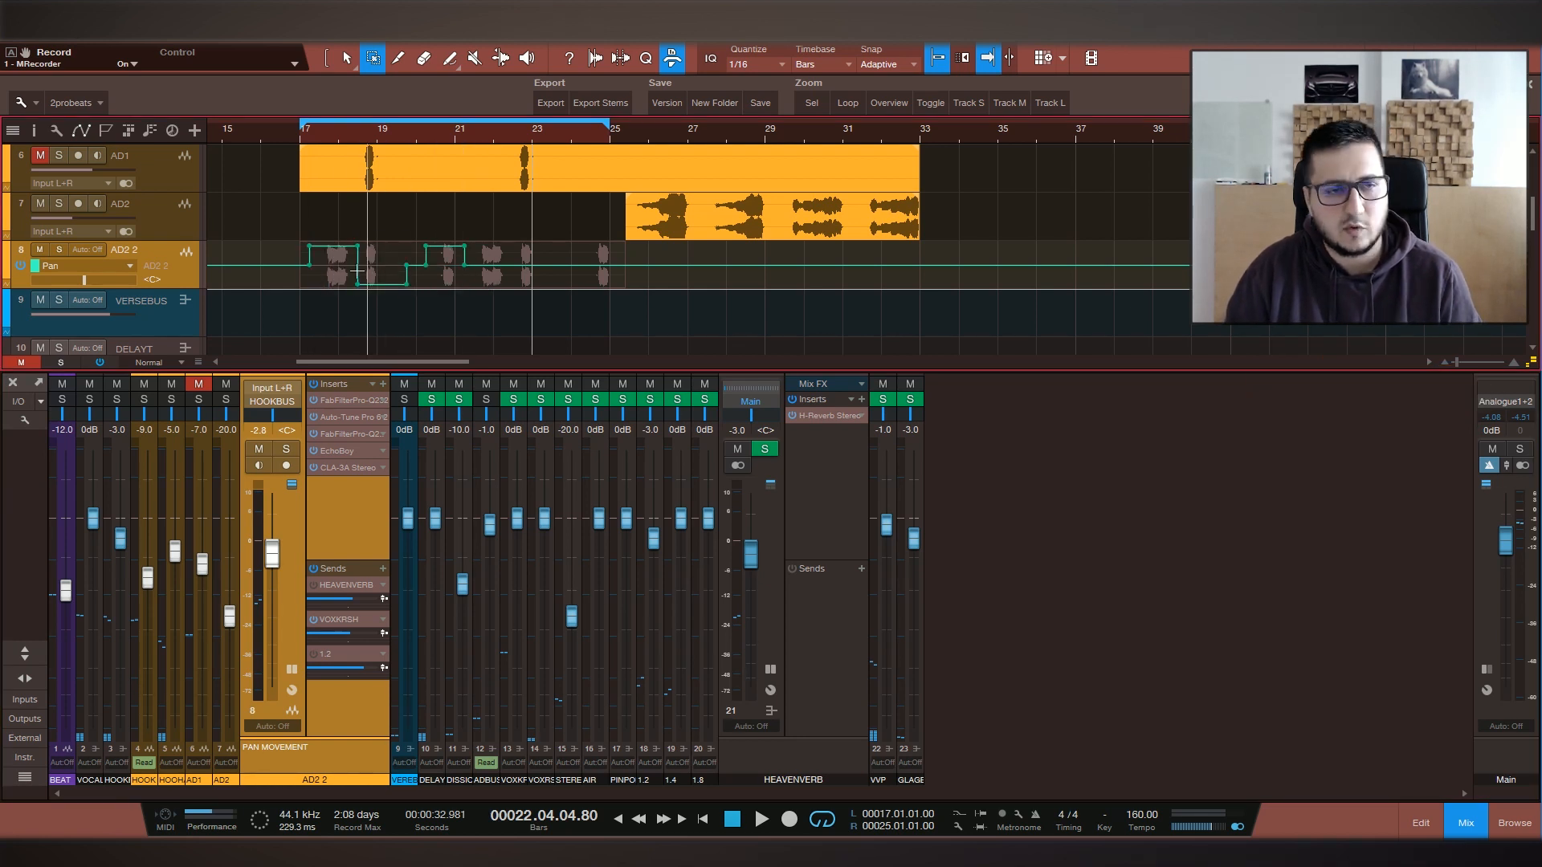
drag(265, 243, 623, 287)
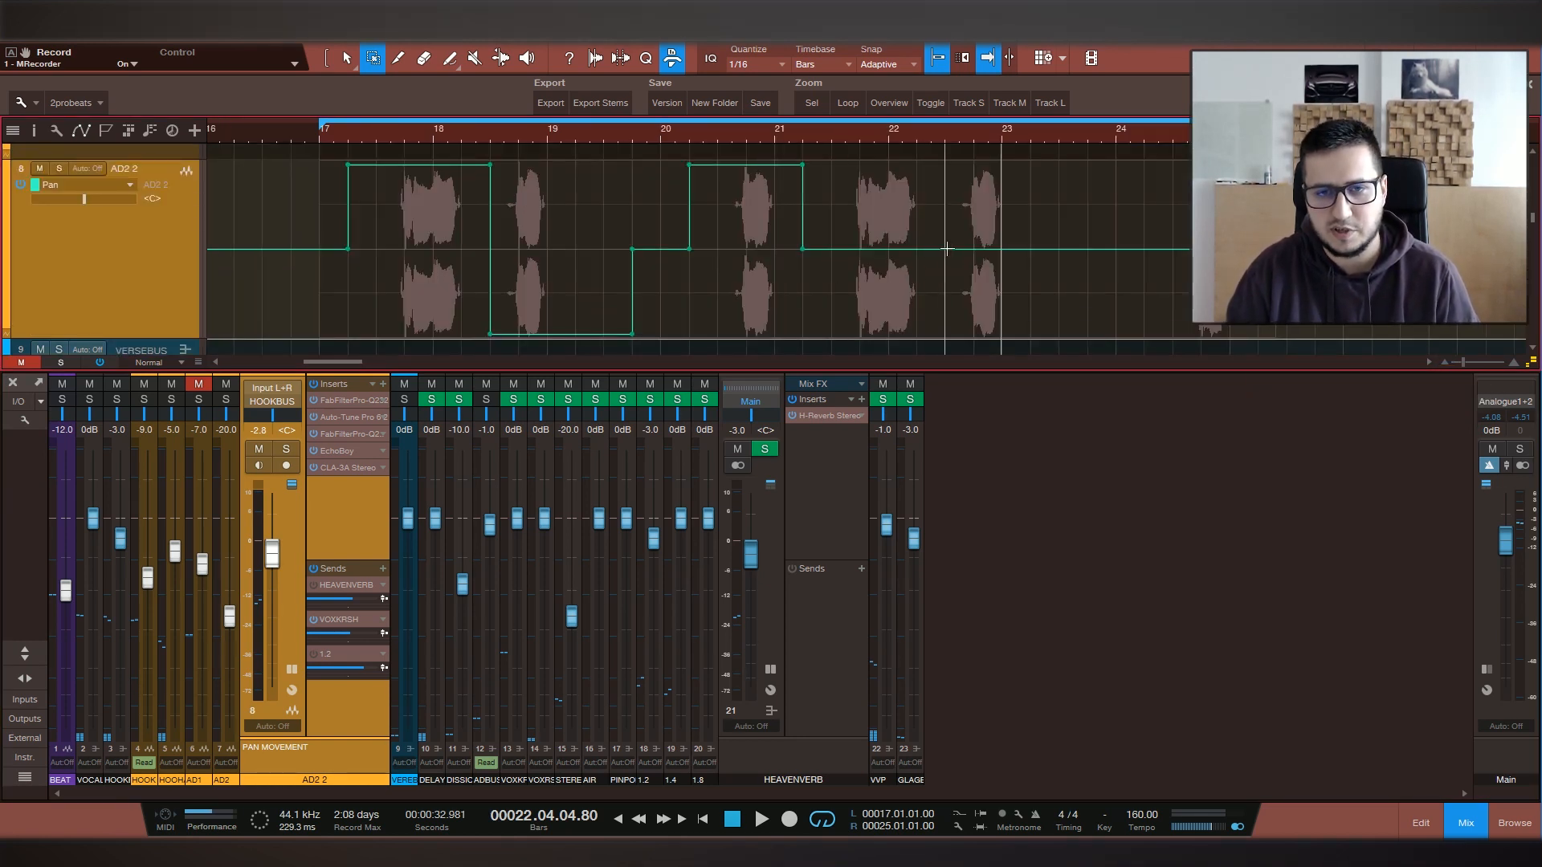
key(1)
click(1086, 250)
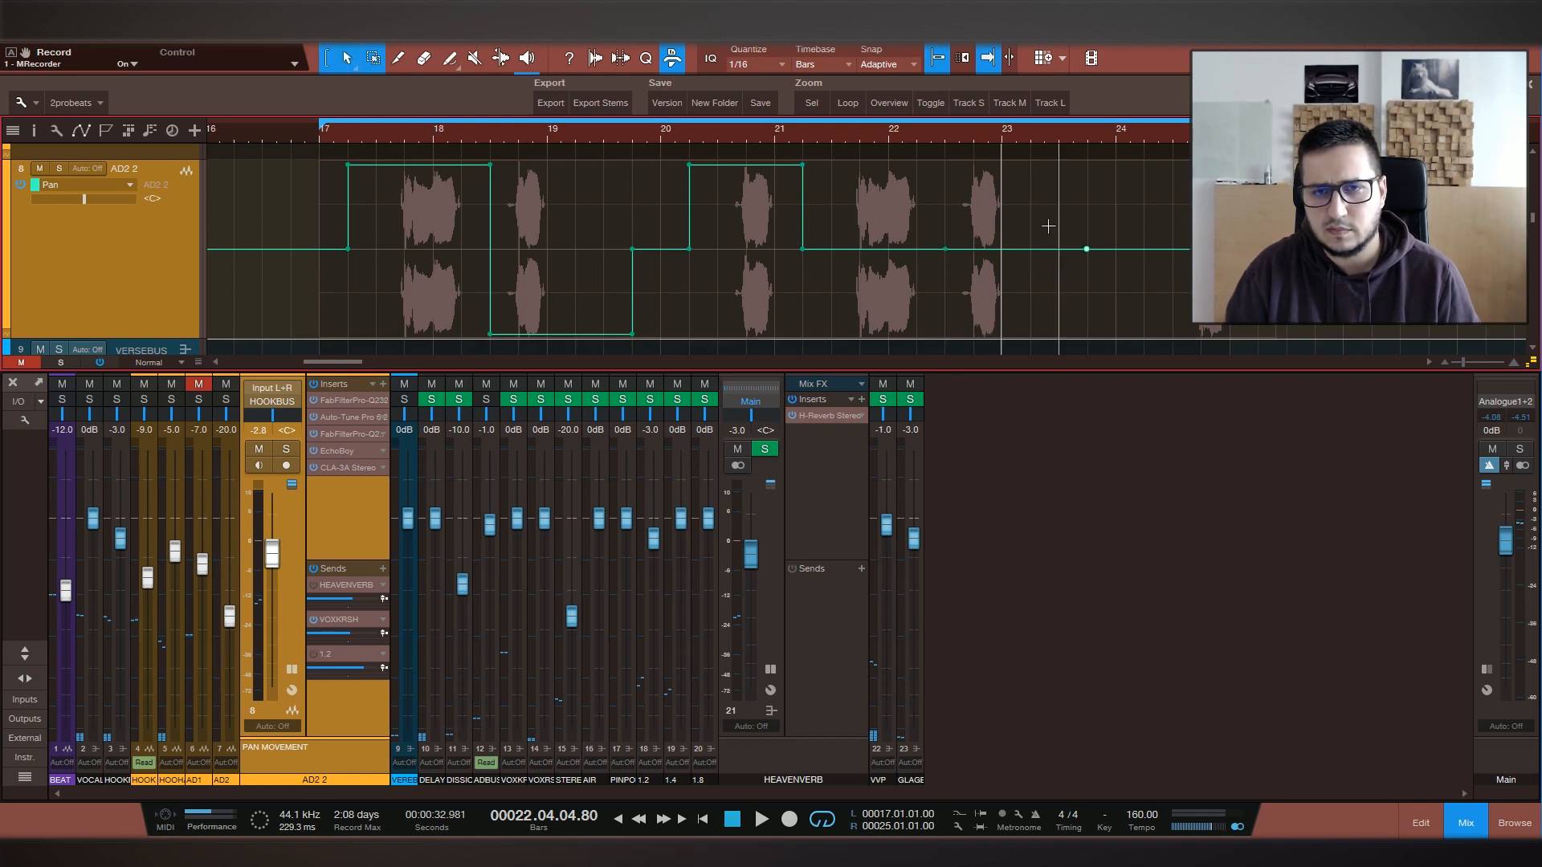
drag(873, 250, 873, 341)
drag(1031, 250, 1036, 157)
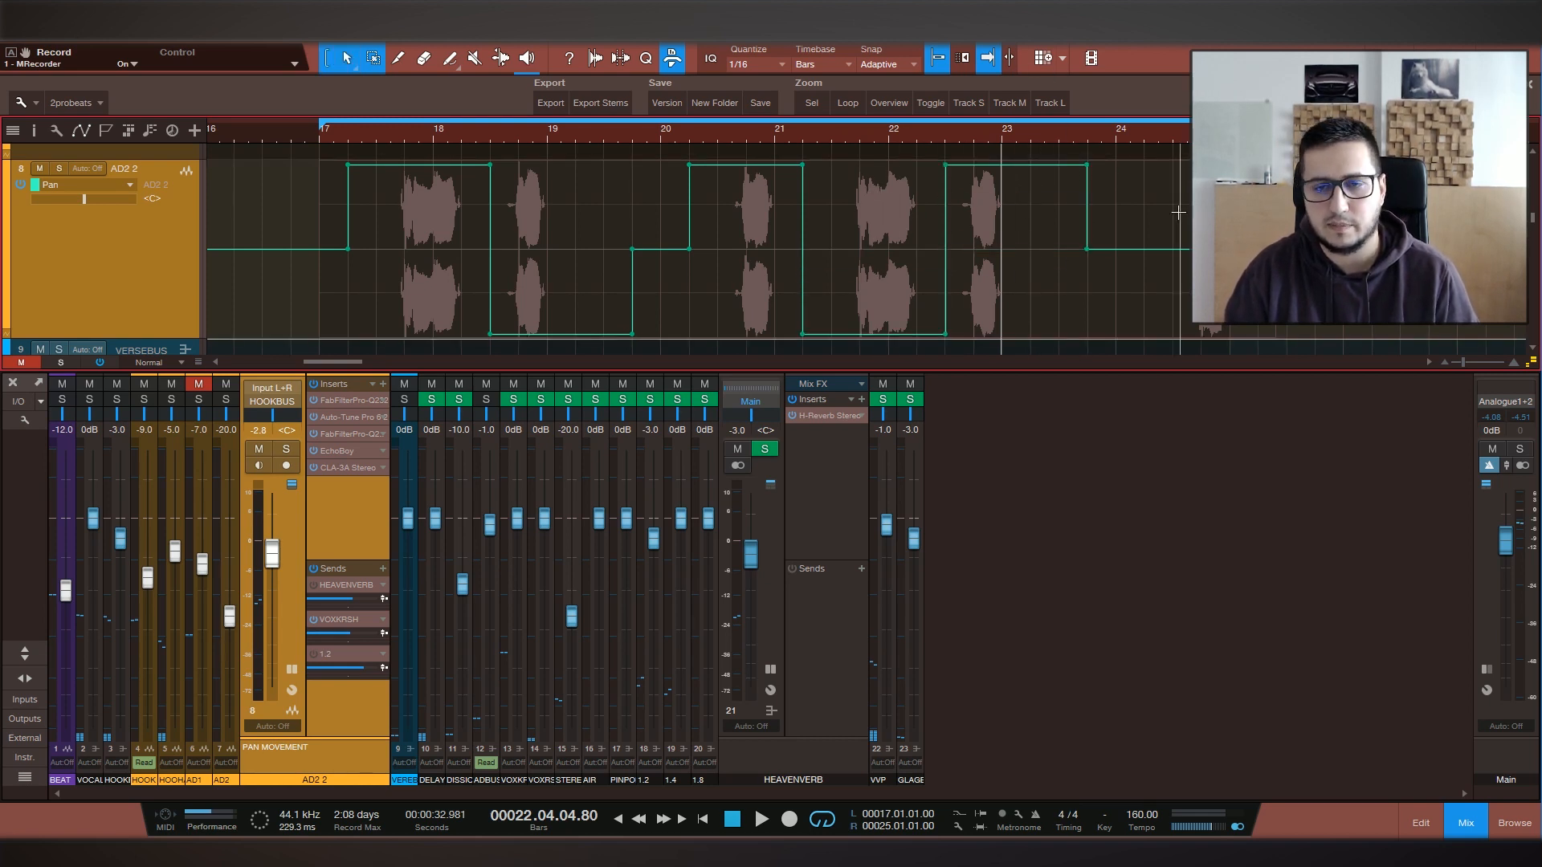
click(1258, 249)
drag(1195, 250, 1203, 329)
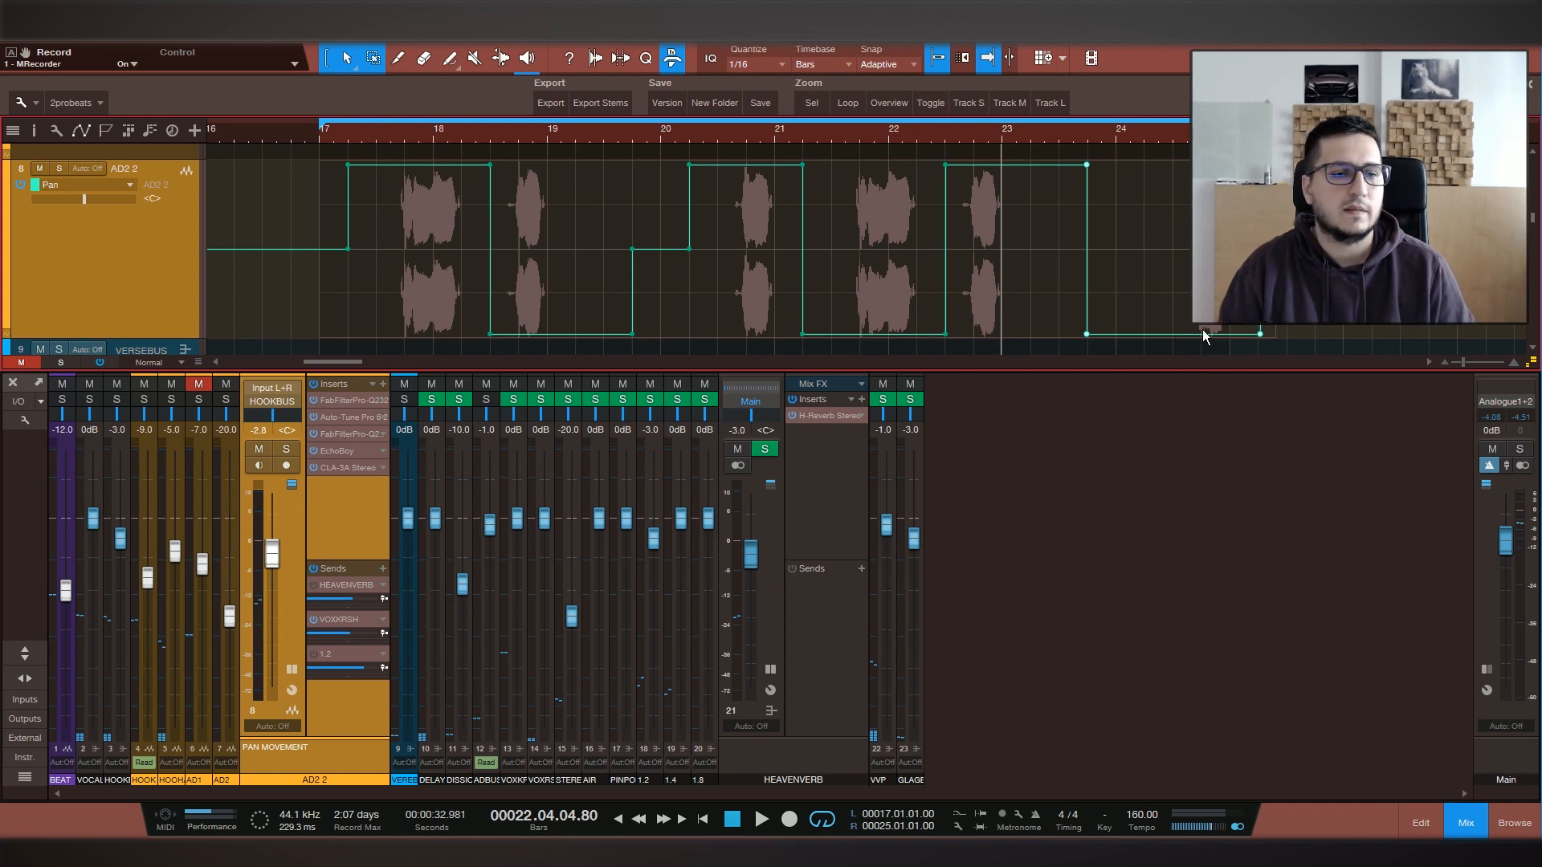
key(space)
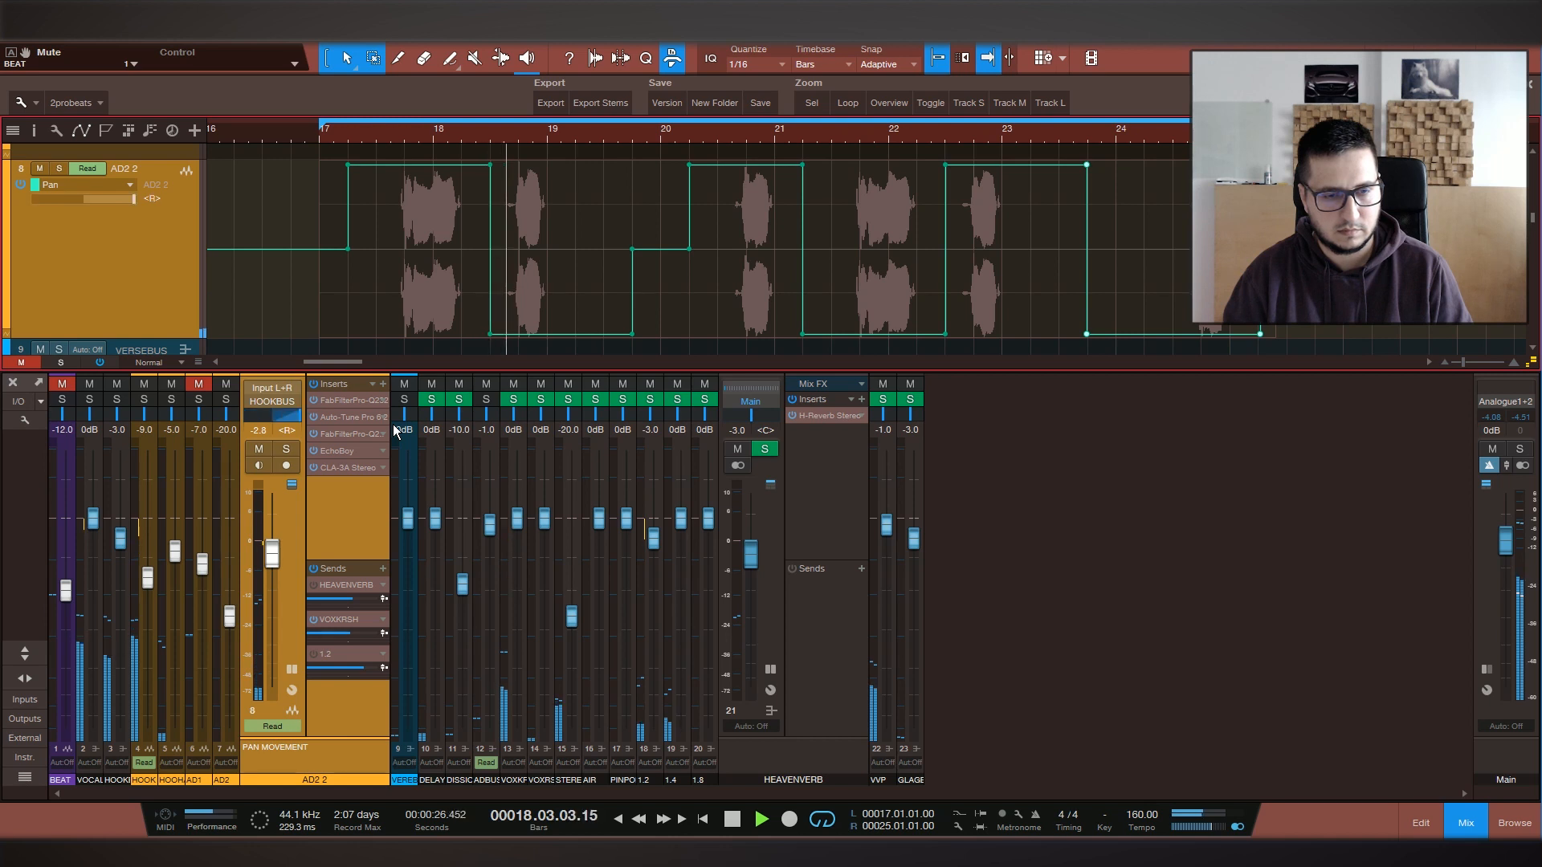
key(space)
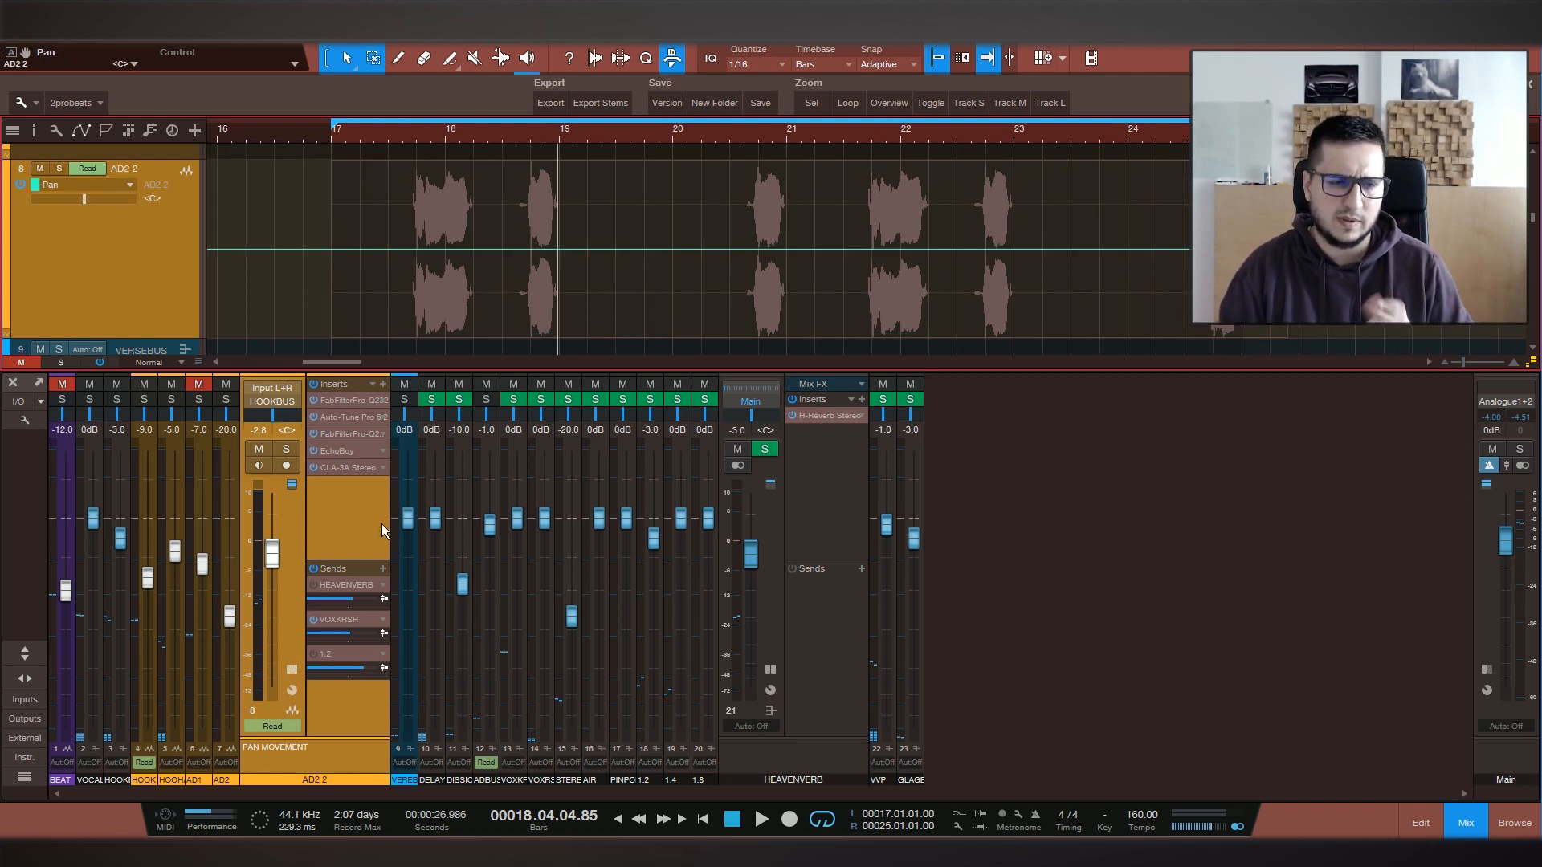
Review the settings of both FabFilter Pro-Q 2 inserts and Auto-Tune Pro on the AD2 2 channel
click(348, 402)
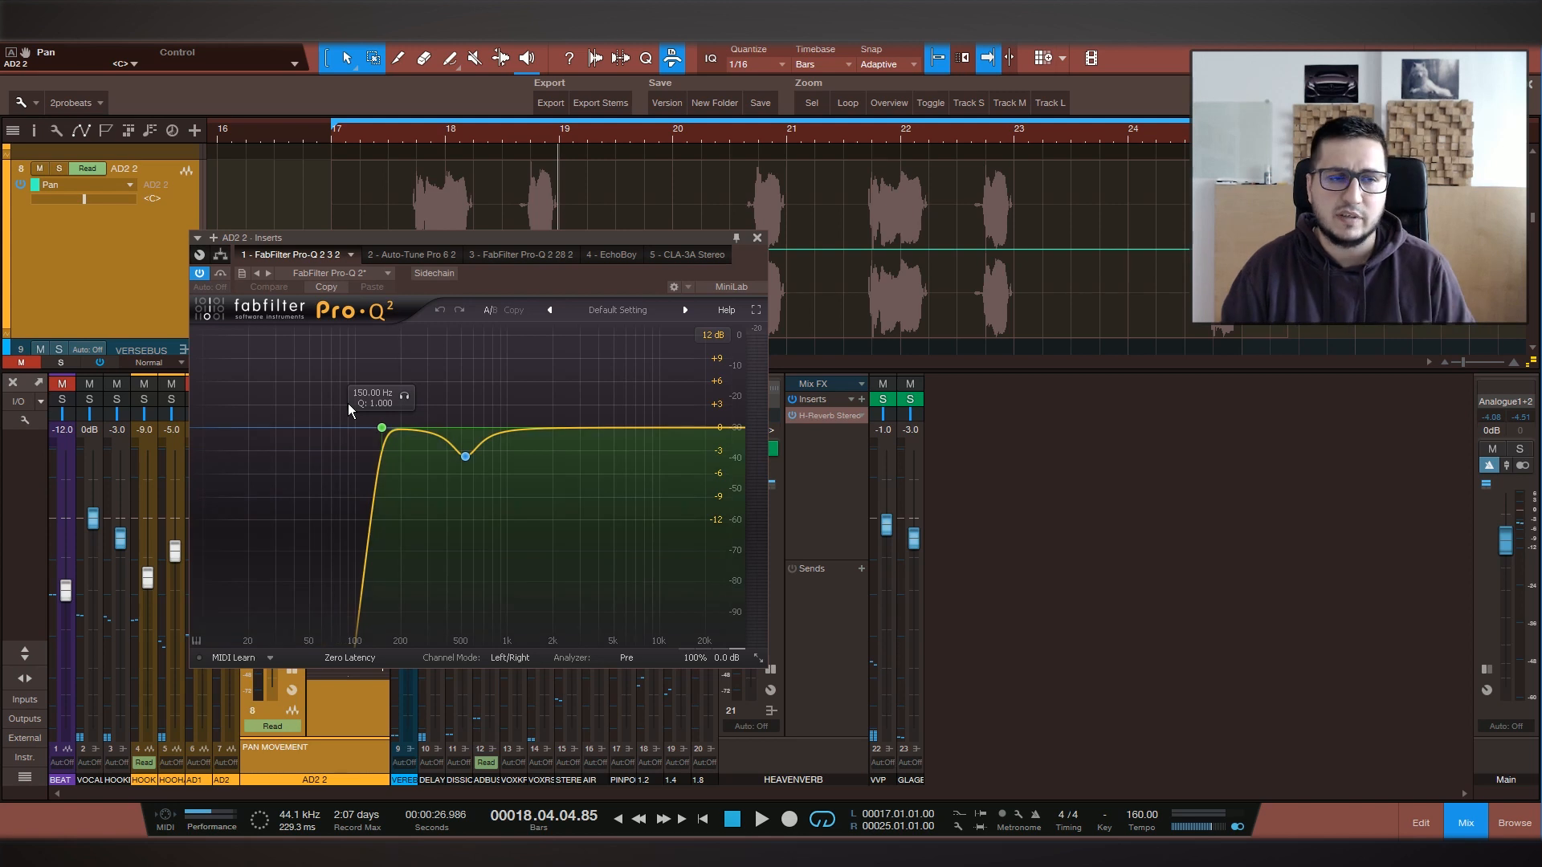
click(413, 257)
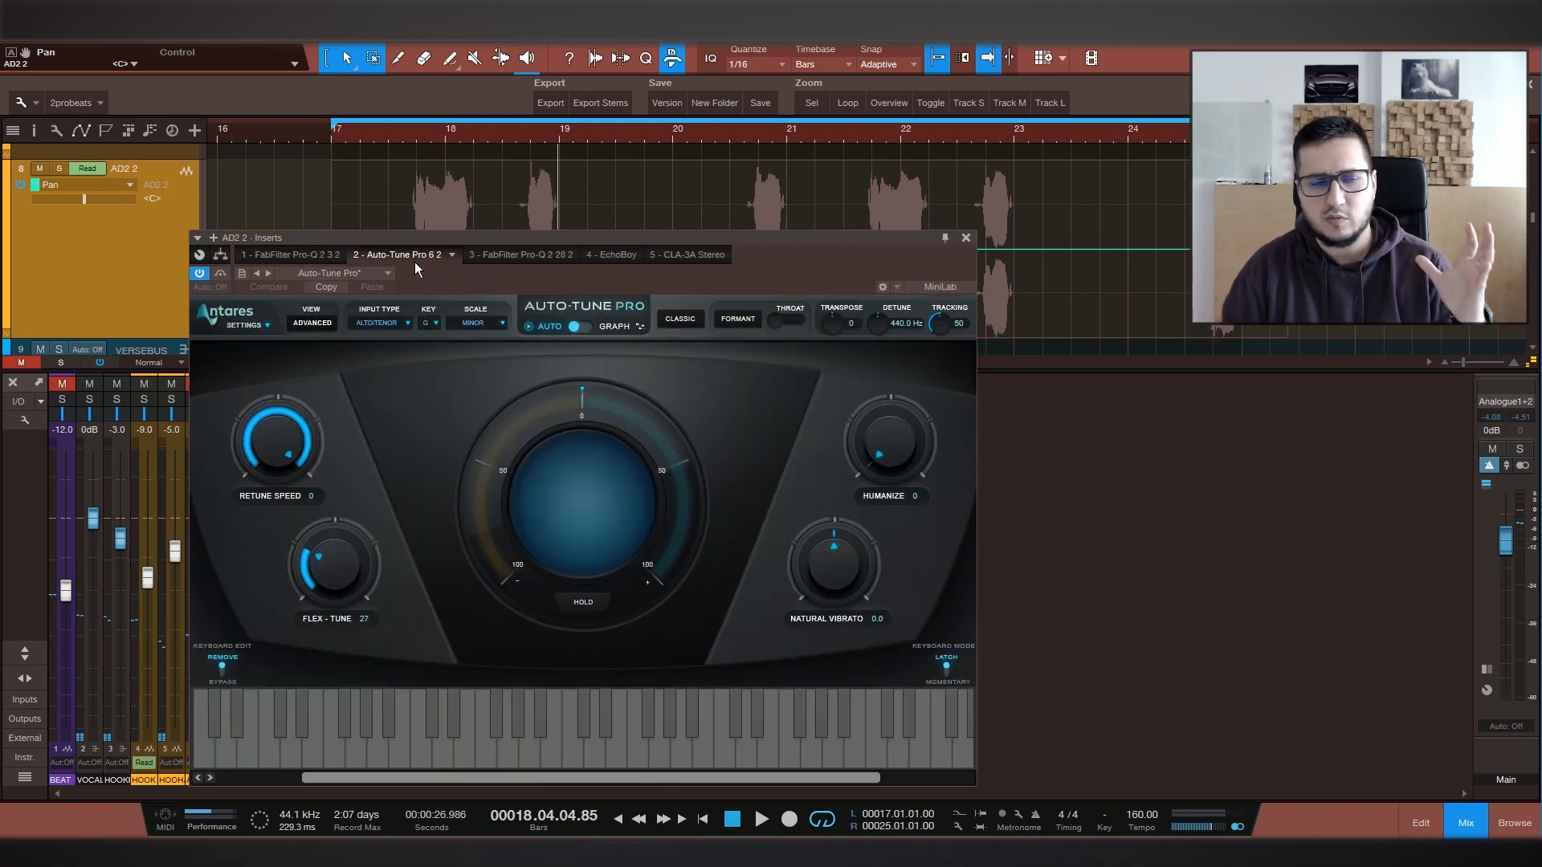
click(522, 255)
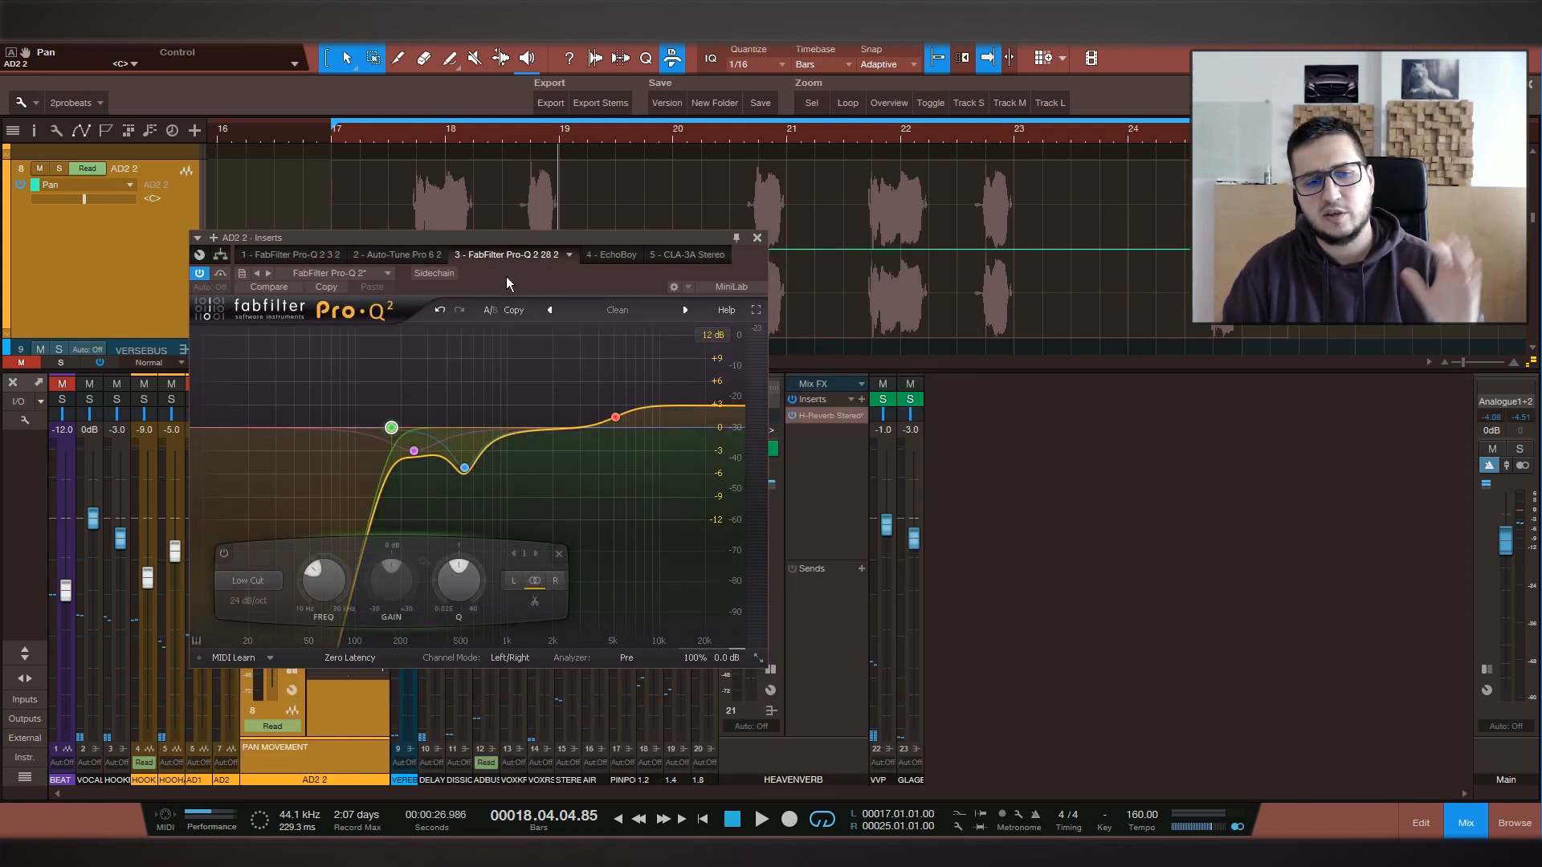
Open EchoBoy on AD2 2 and set its feedback to 0.24 while the ad-libs play
click(608, 254)
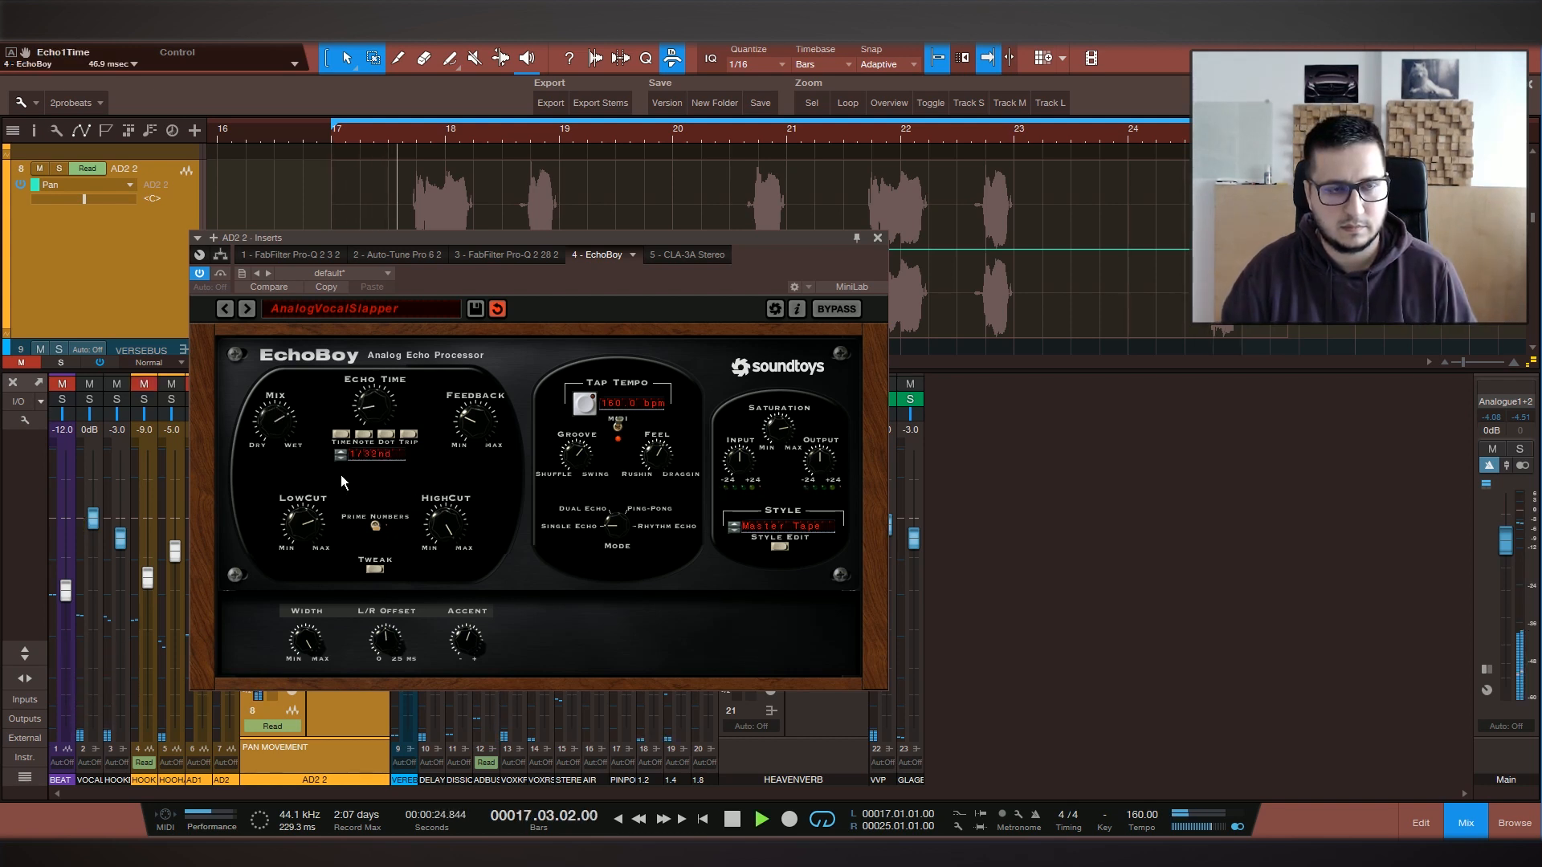
drag(468, 421, 465, 444)
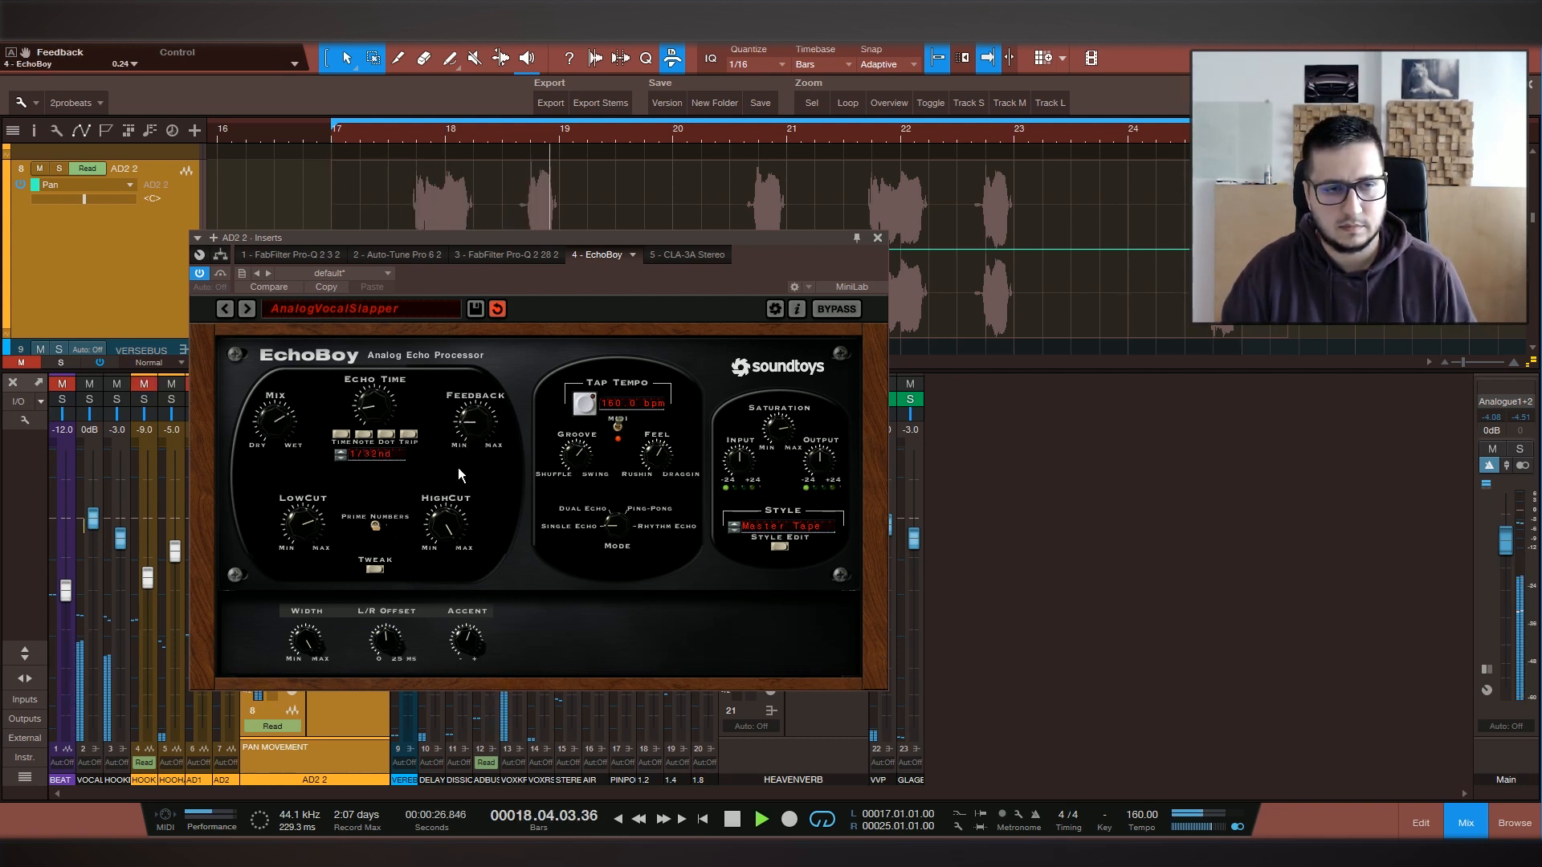
key(space)
Examine the CLA-3A compressor's gain reduction on AD2 2 while playing the ad-libs, and close its window
click(695, 255)
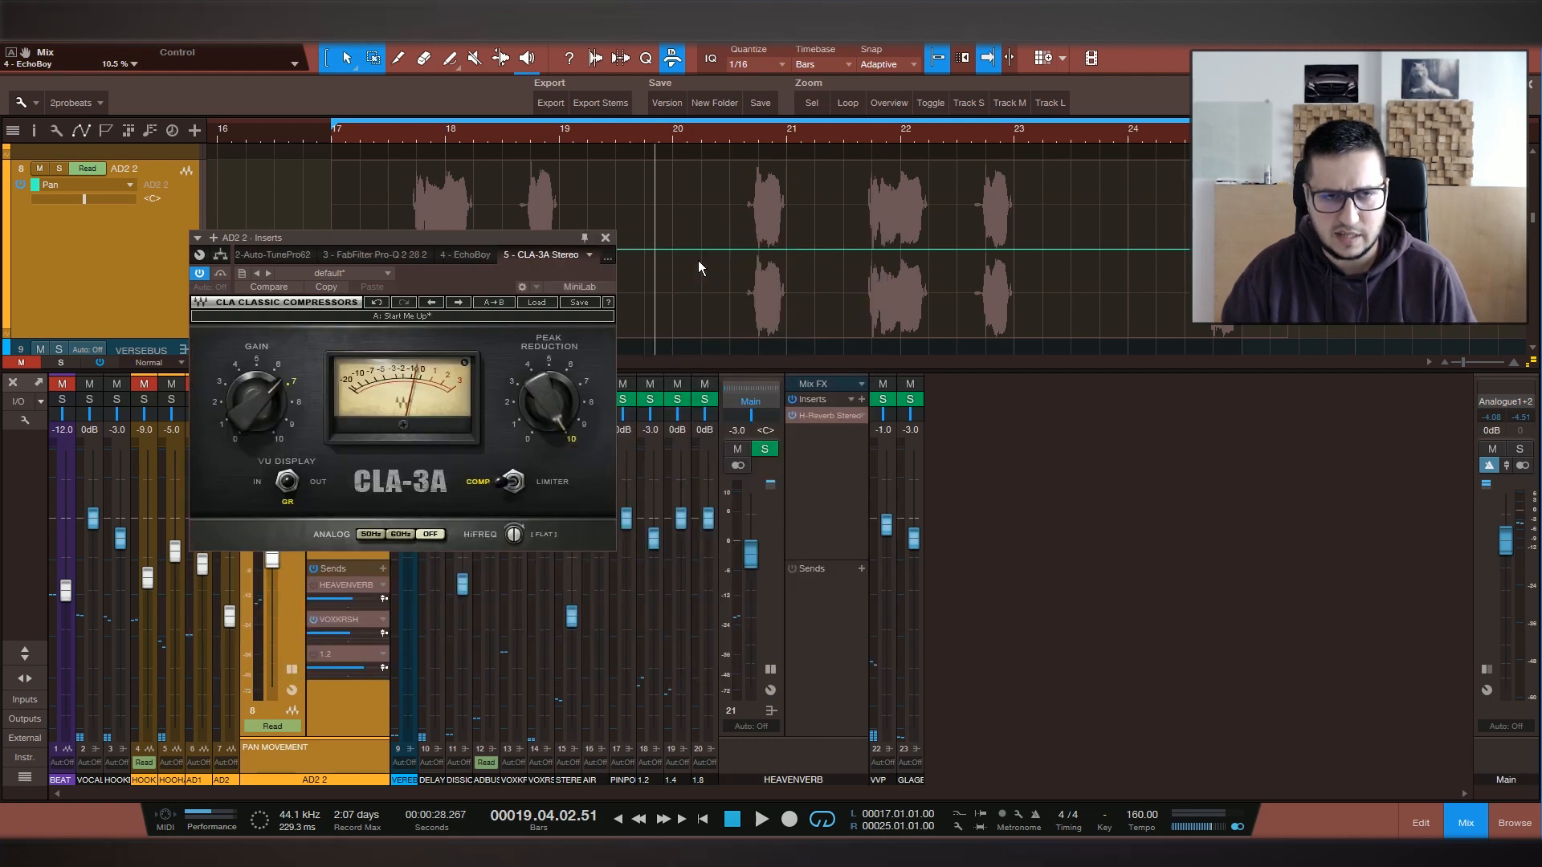
key(space)
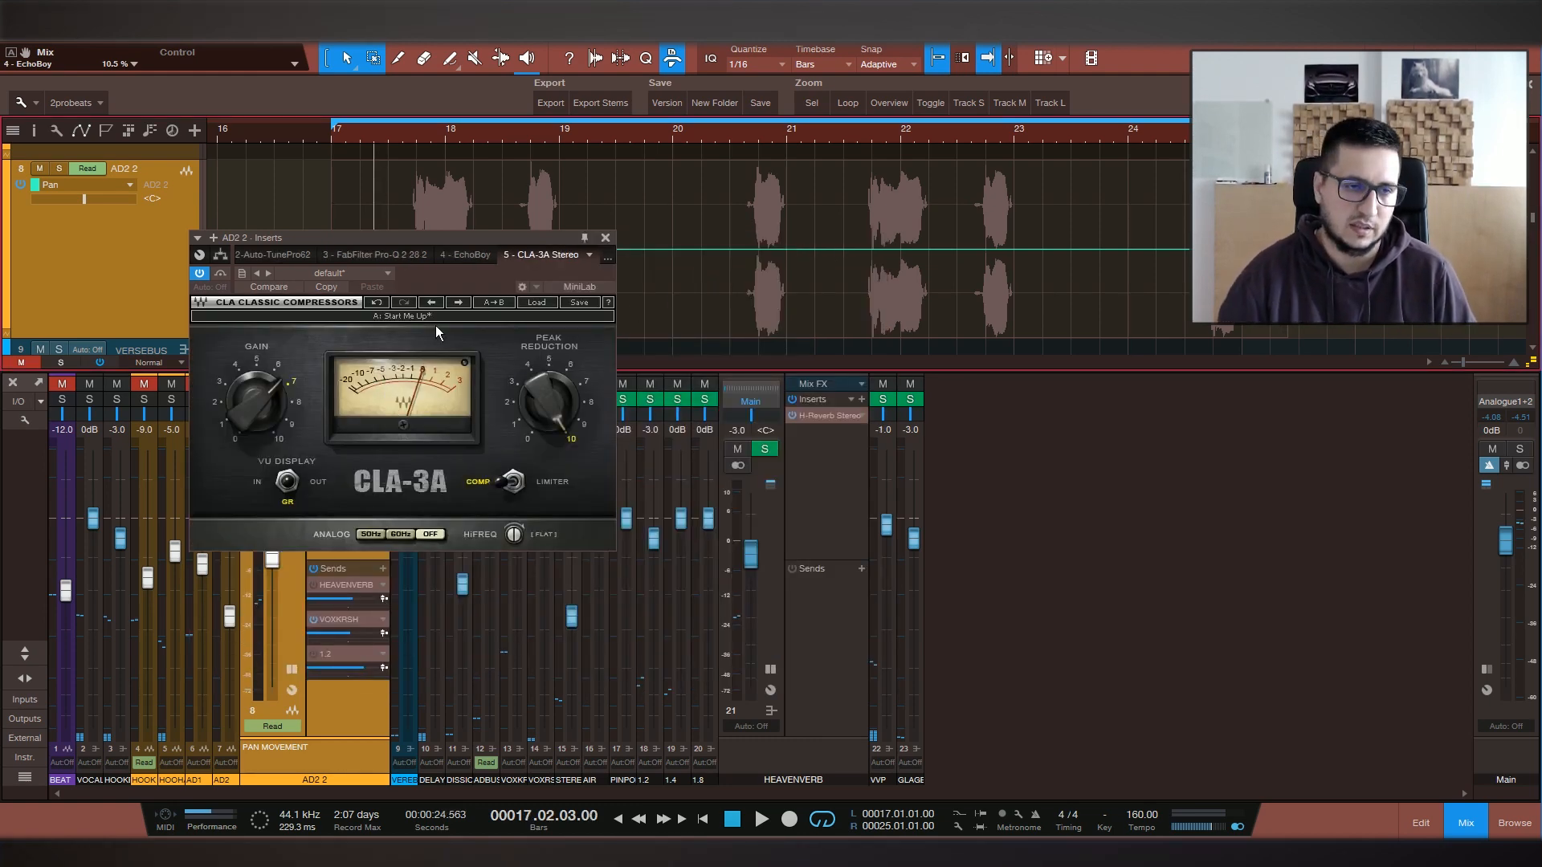
key(space)
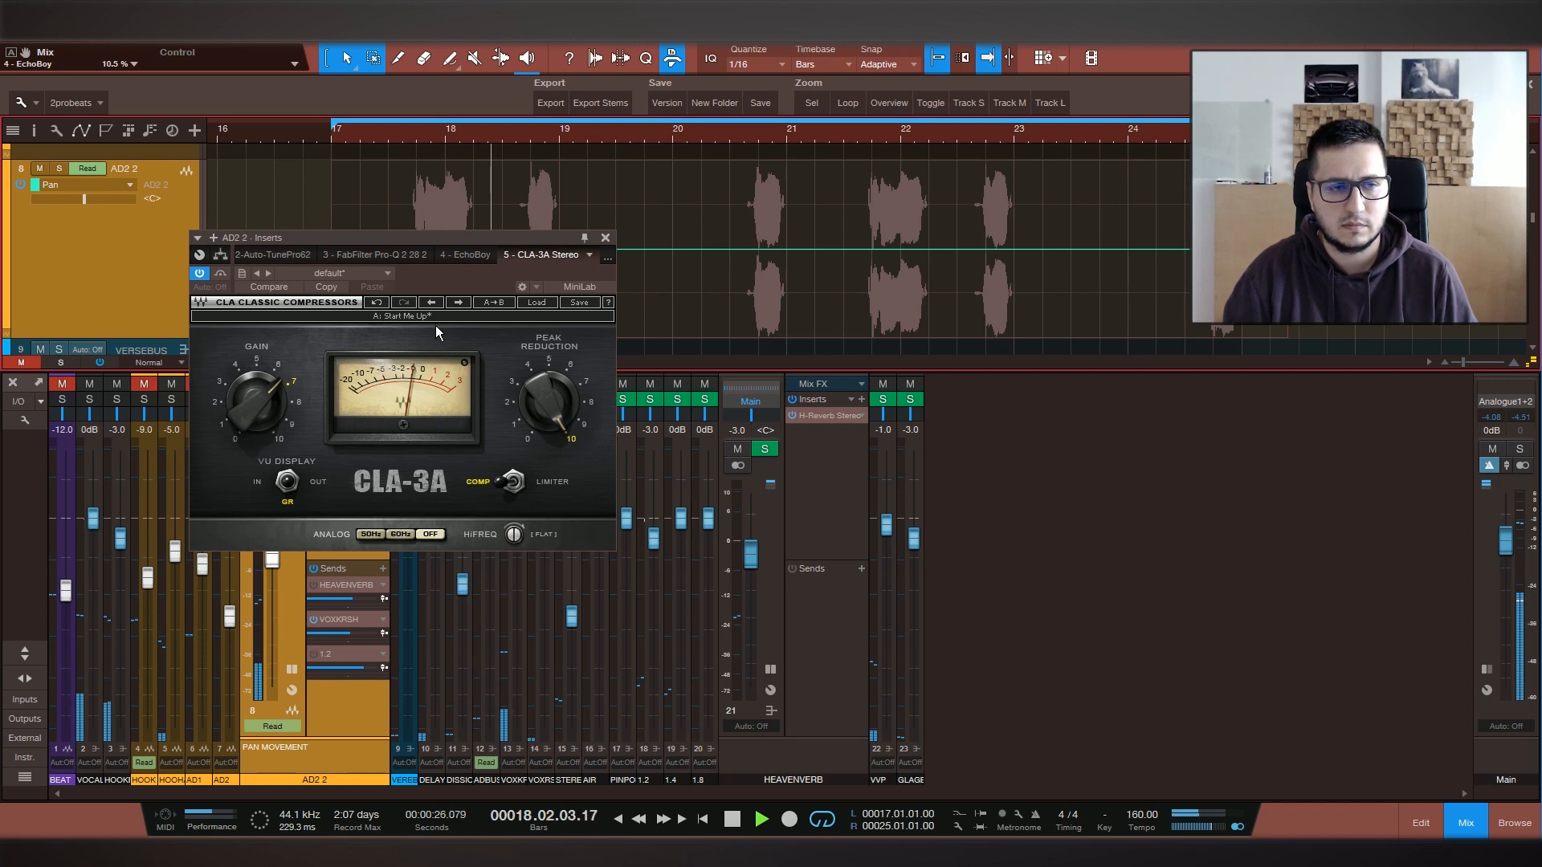
key(space)
click(605, 238)
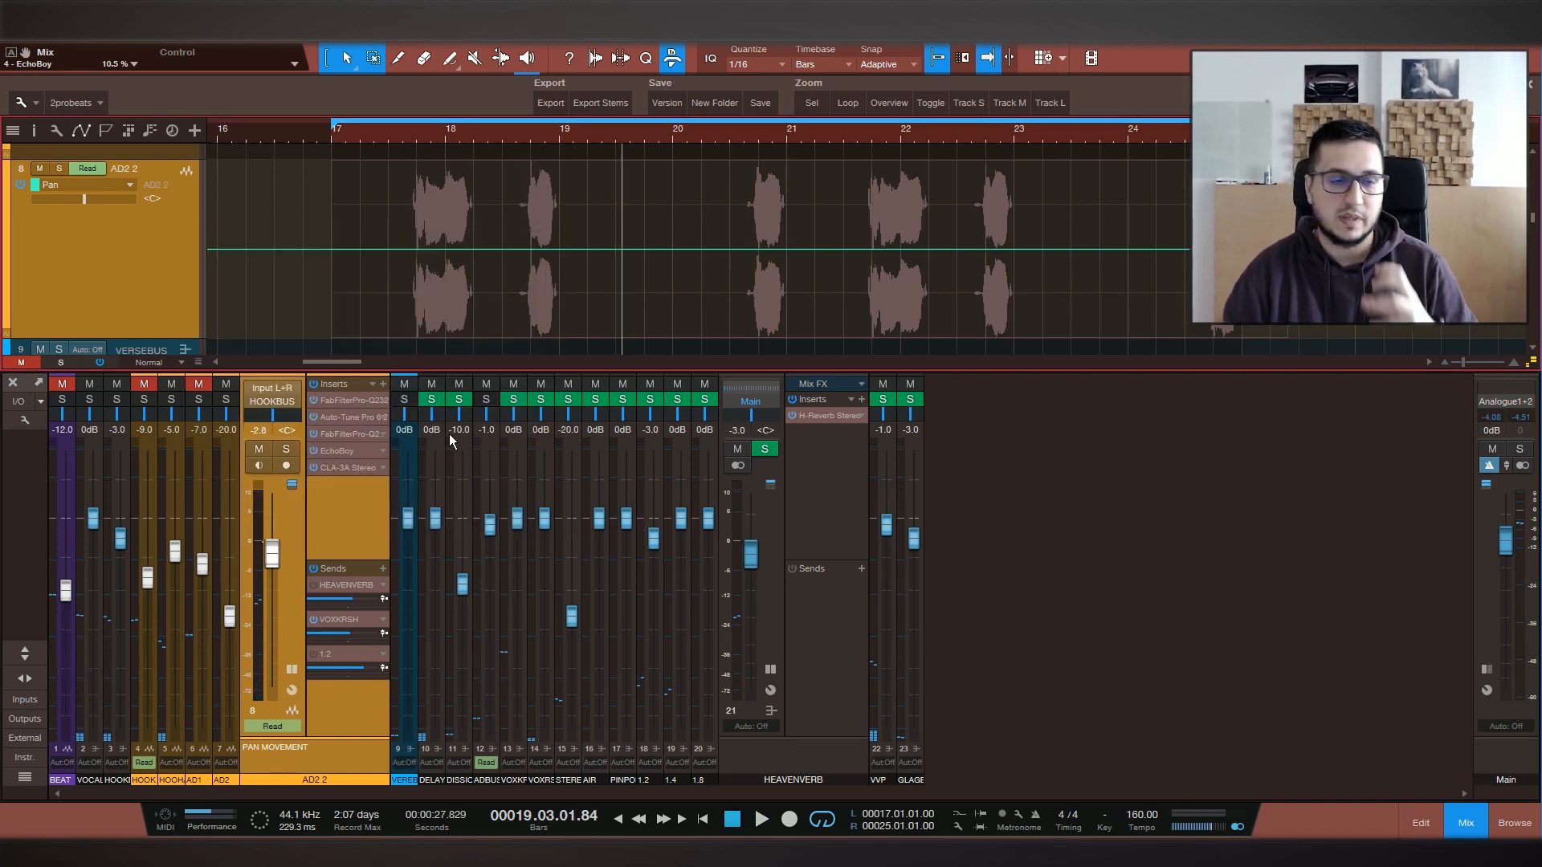
Copy the H-Reverb from the HEAVENVERB channel to the AD2 2 inserts, set its dry/wet to 15.6 and audition it
drag(828, 415, 342, 482)
drag(581, 238, 578, 140)
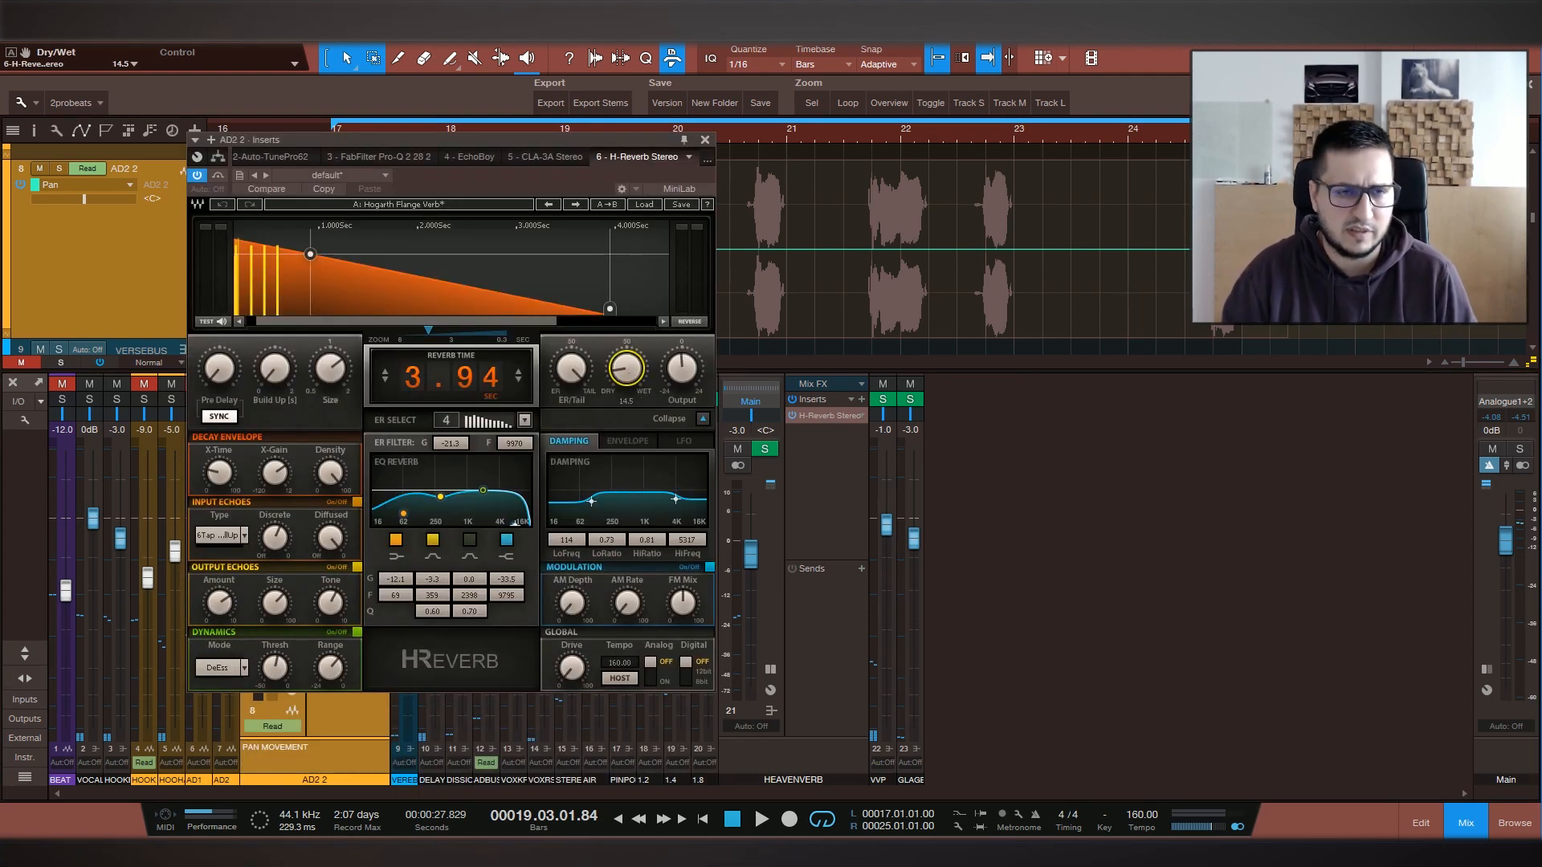
key(space)
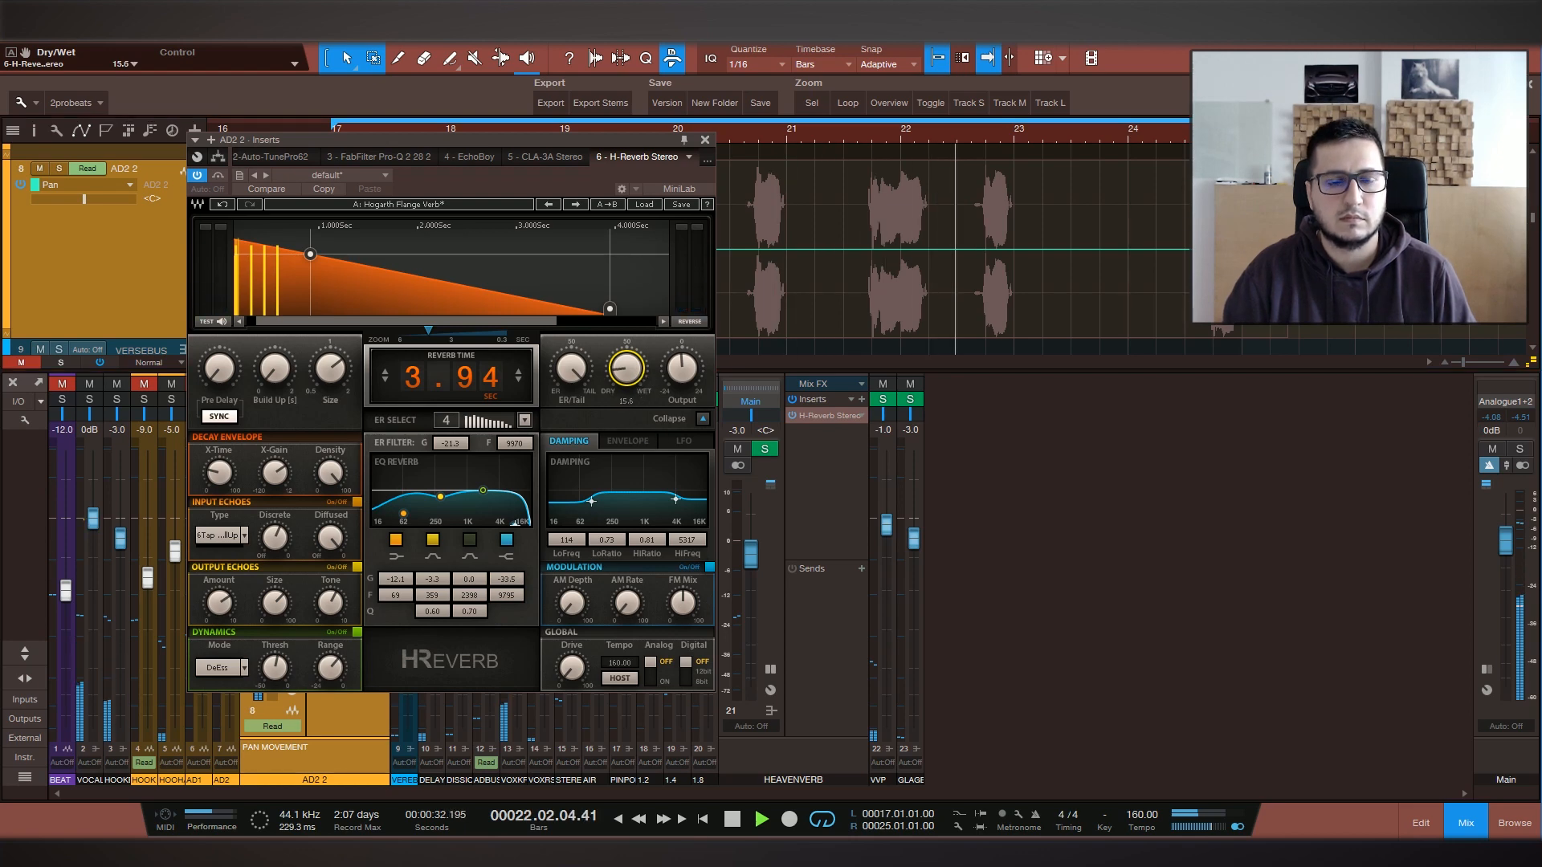
key(space)
click(705, 140)
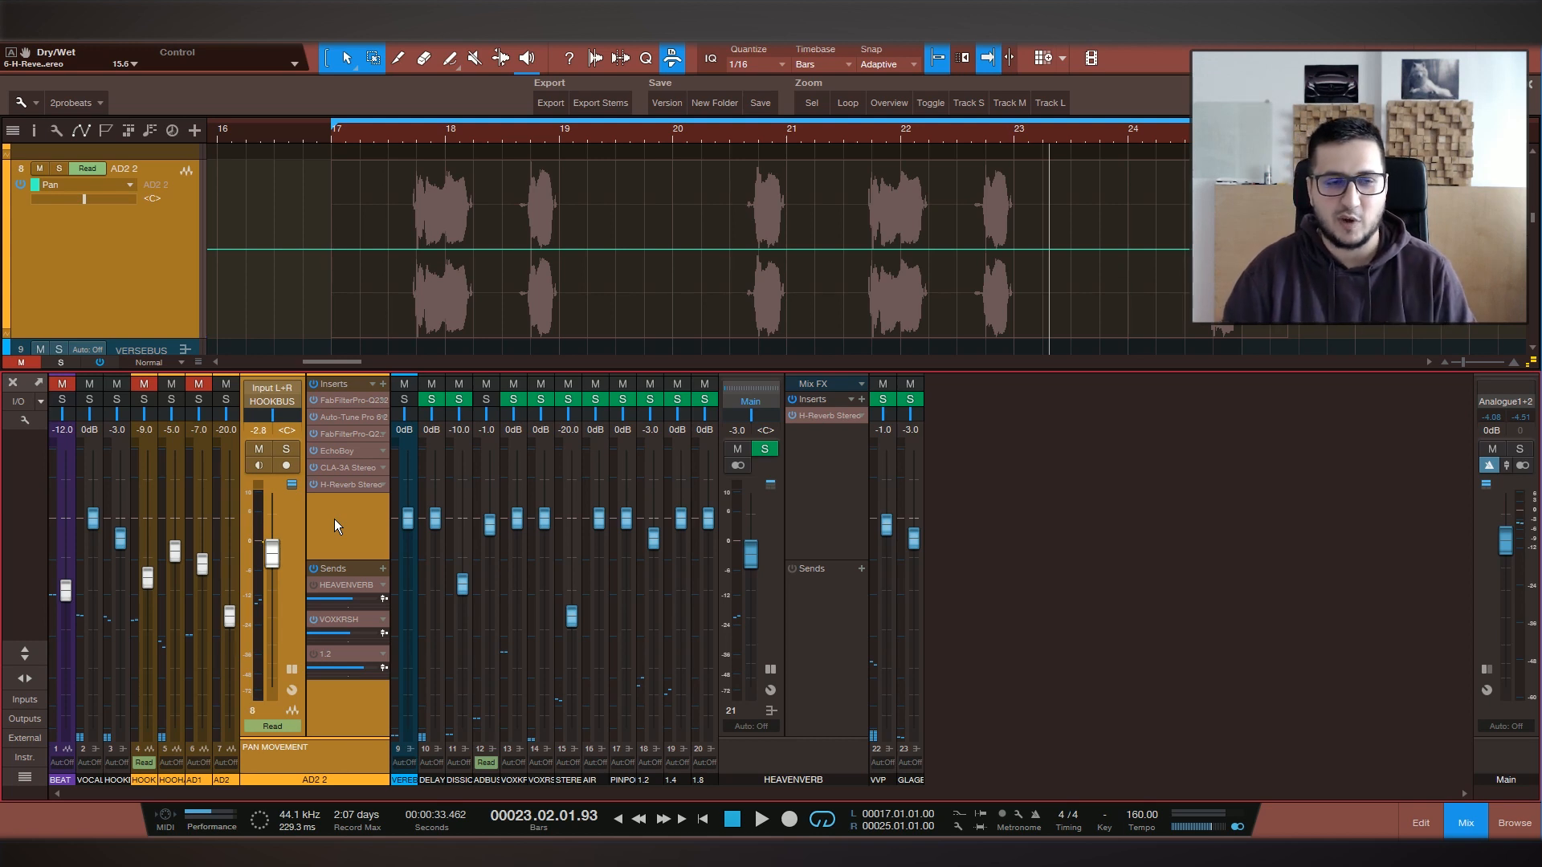
Search the plug-in list for "s1" and add the S1 Imager Stereo to the AD2 2 inserts
click(382, 384)
click(442, 422)
text(s1)
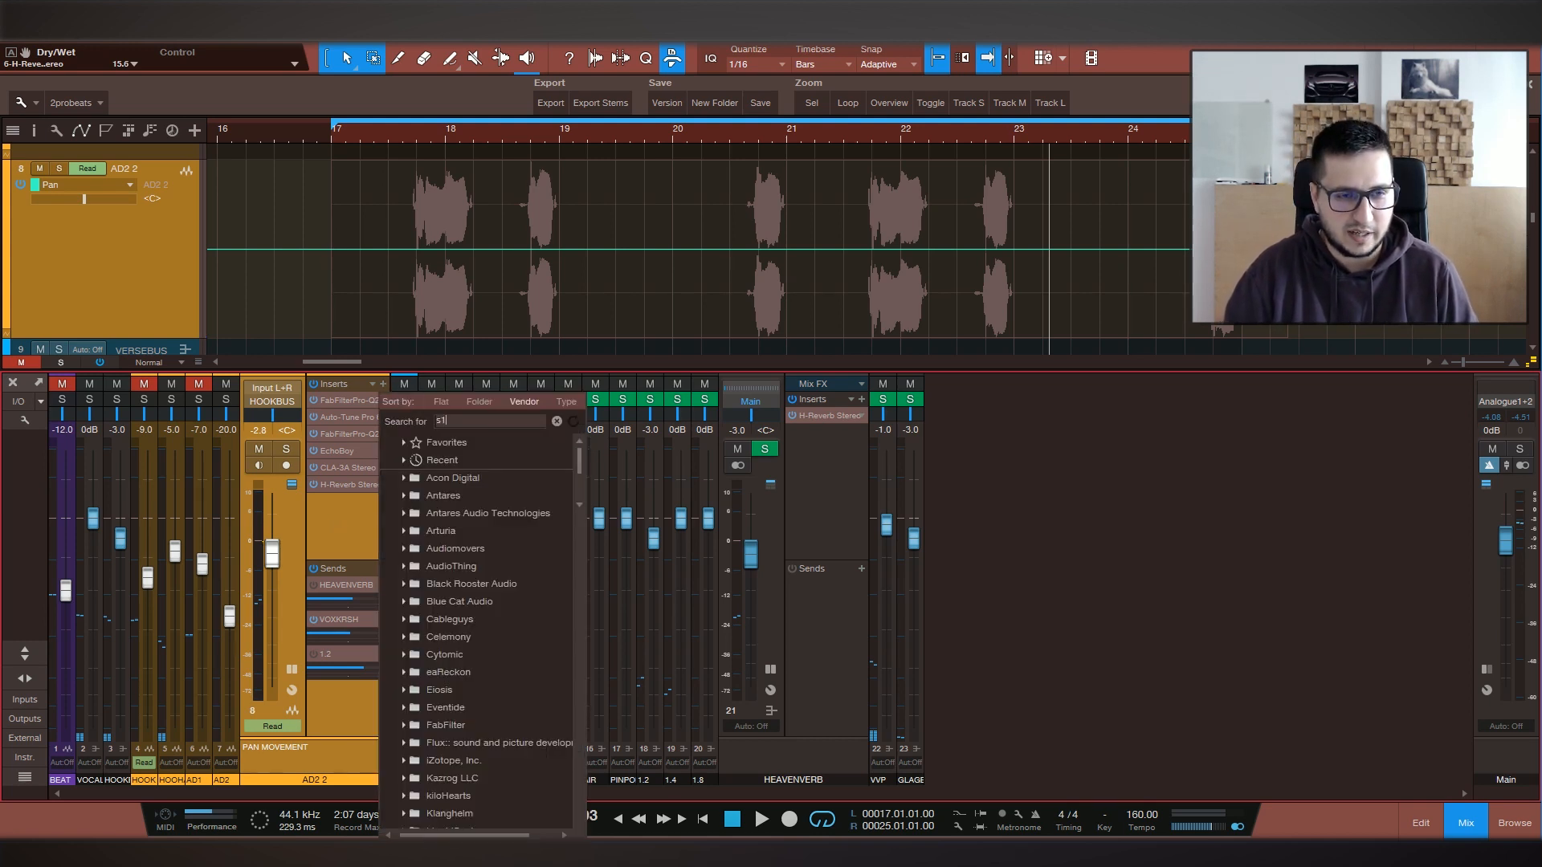
double_click(451, 495)
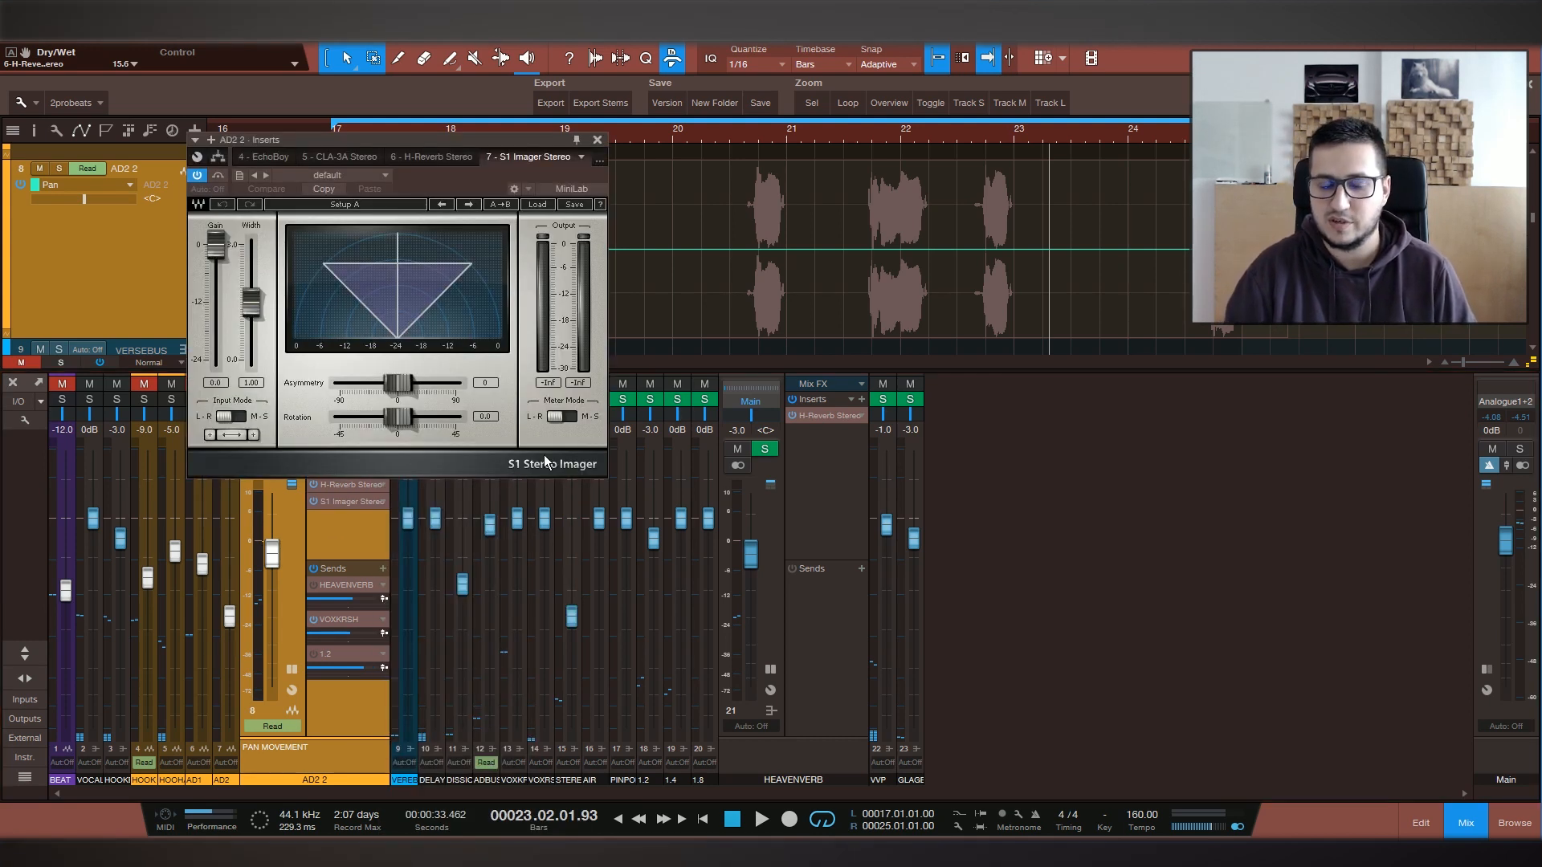
Try widening the ad-libs with an S1 Imager width of 1.46 and play them from the start of bar 17
drag(476, 141, 662, 401)
click(354, 135)
mouse_move(436, 564)
mouse_down()
mouse_move(436, 505)
mouse_move(436, 547)
mouse_up()
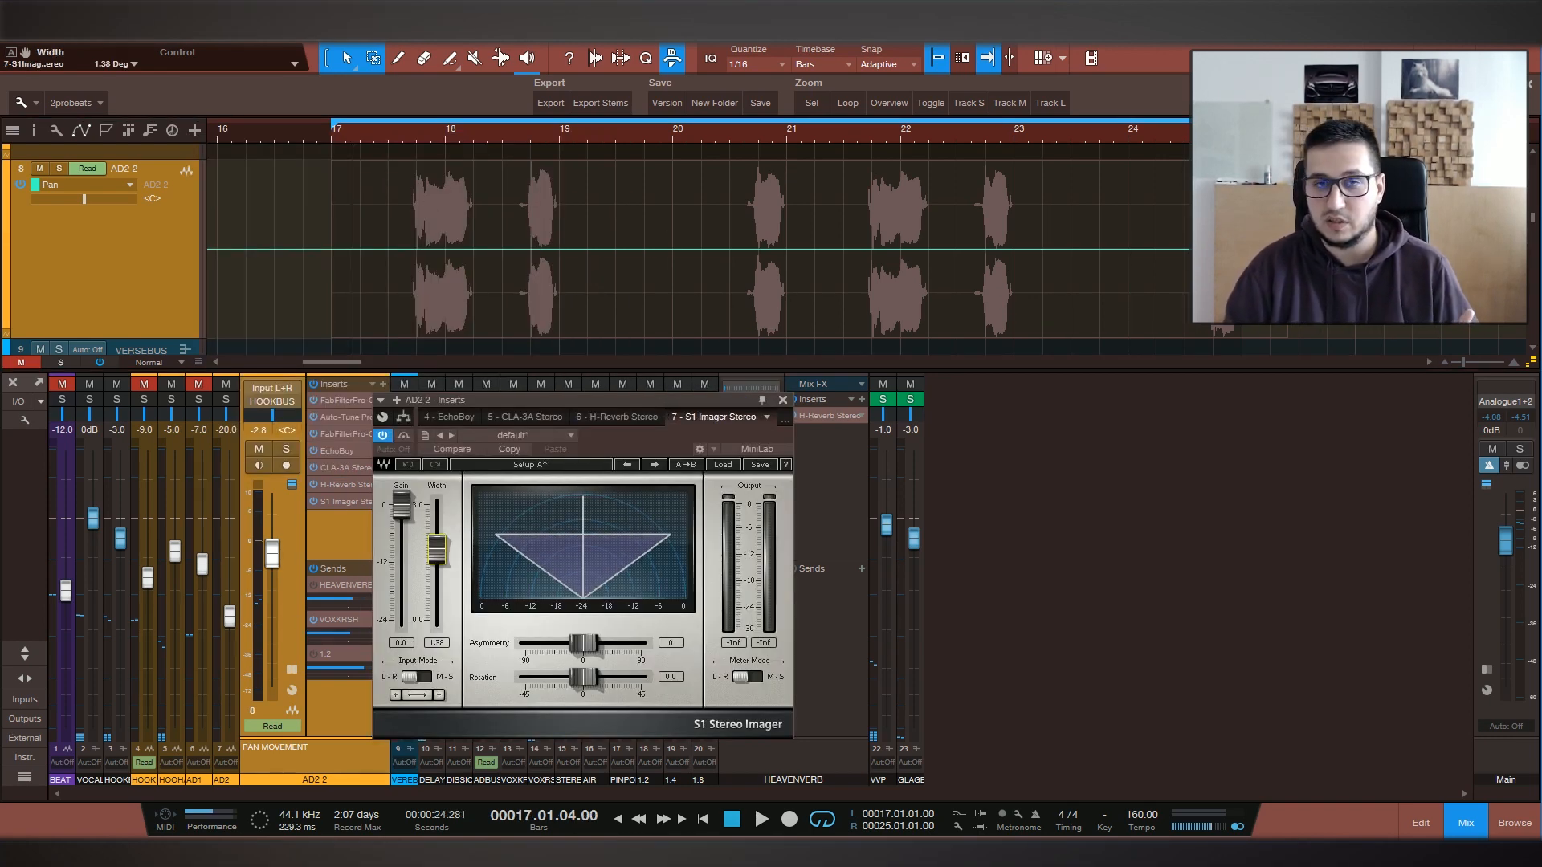
key(space)
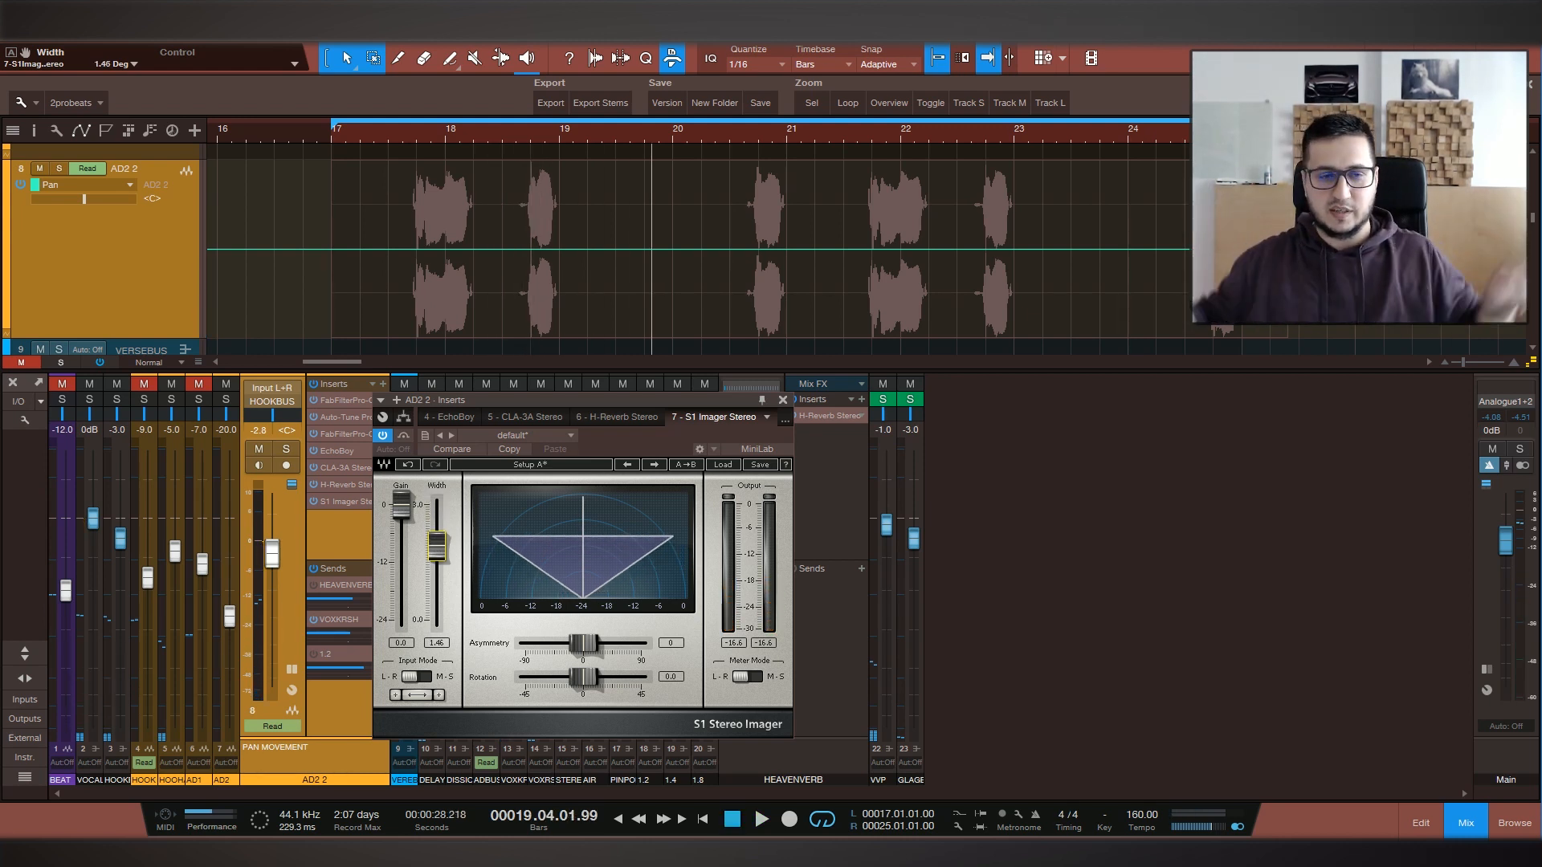
Try shifting the stereo image with an S1 Imager asymmetry of -3 and a negative rotation, and audition the ad-libs
drag(584, 643, 583, 644)
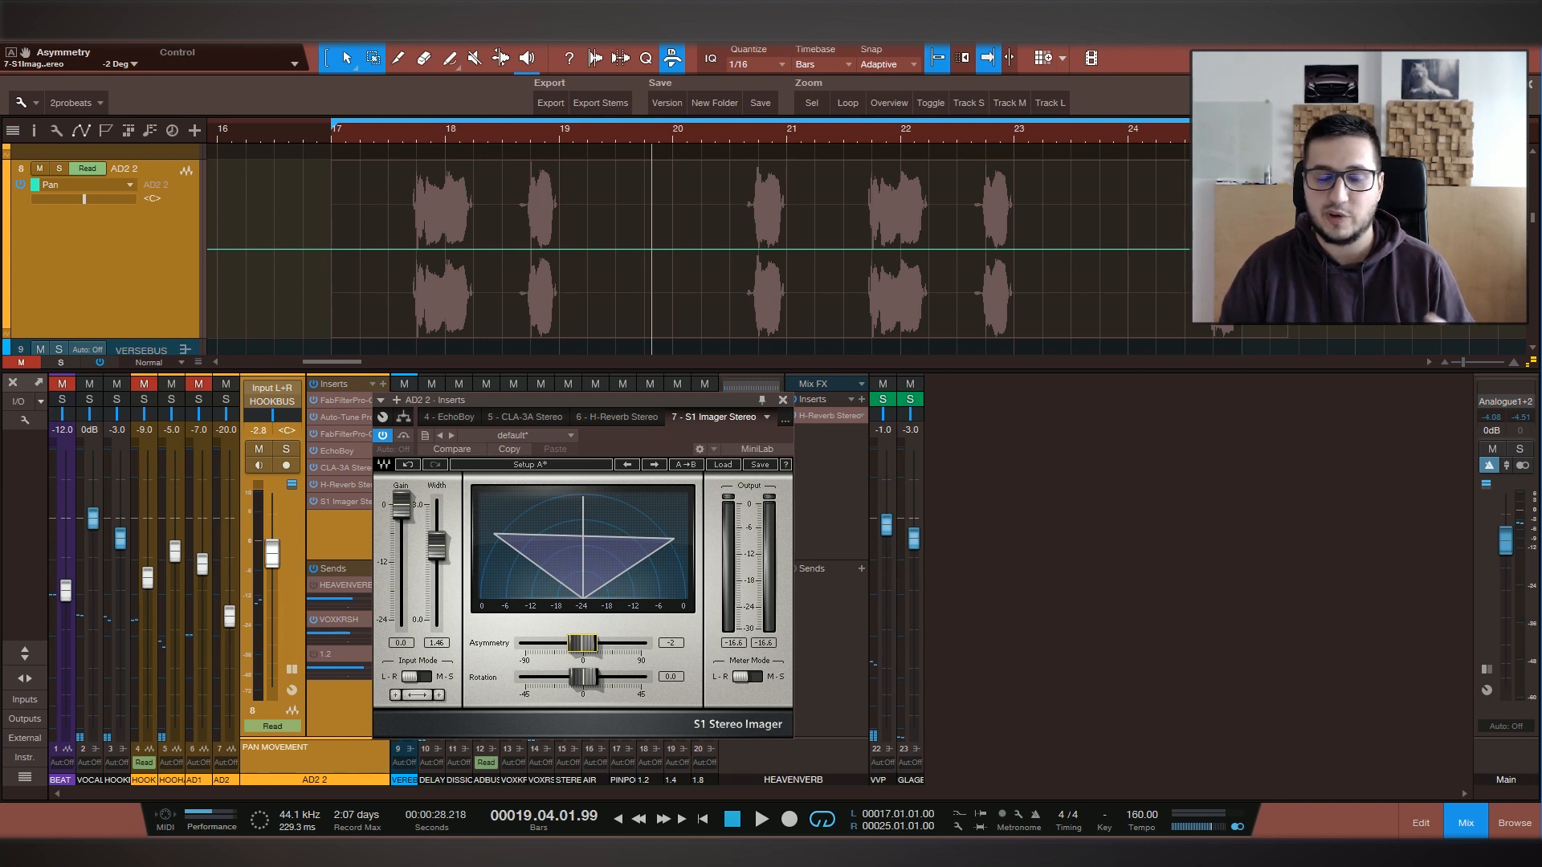
mouse_move(582, 643)
mouse_down()
mouse_move(565, 643)
mouse_move(608, 643)
mouse_move(565, 644)
mouse_up()
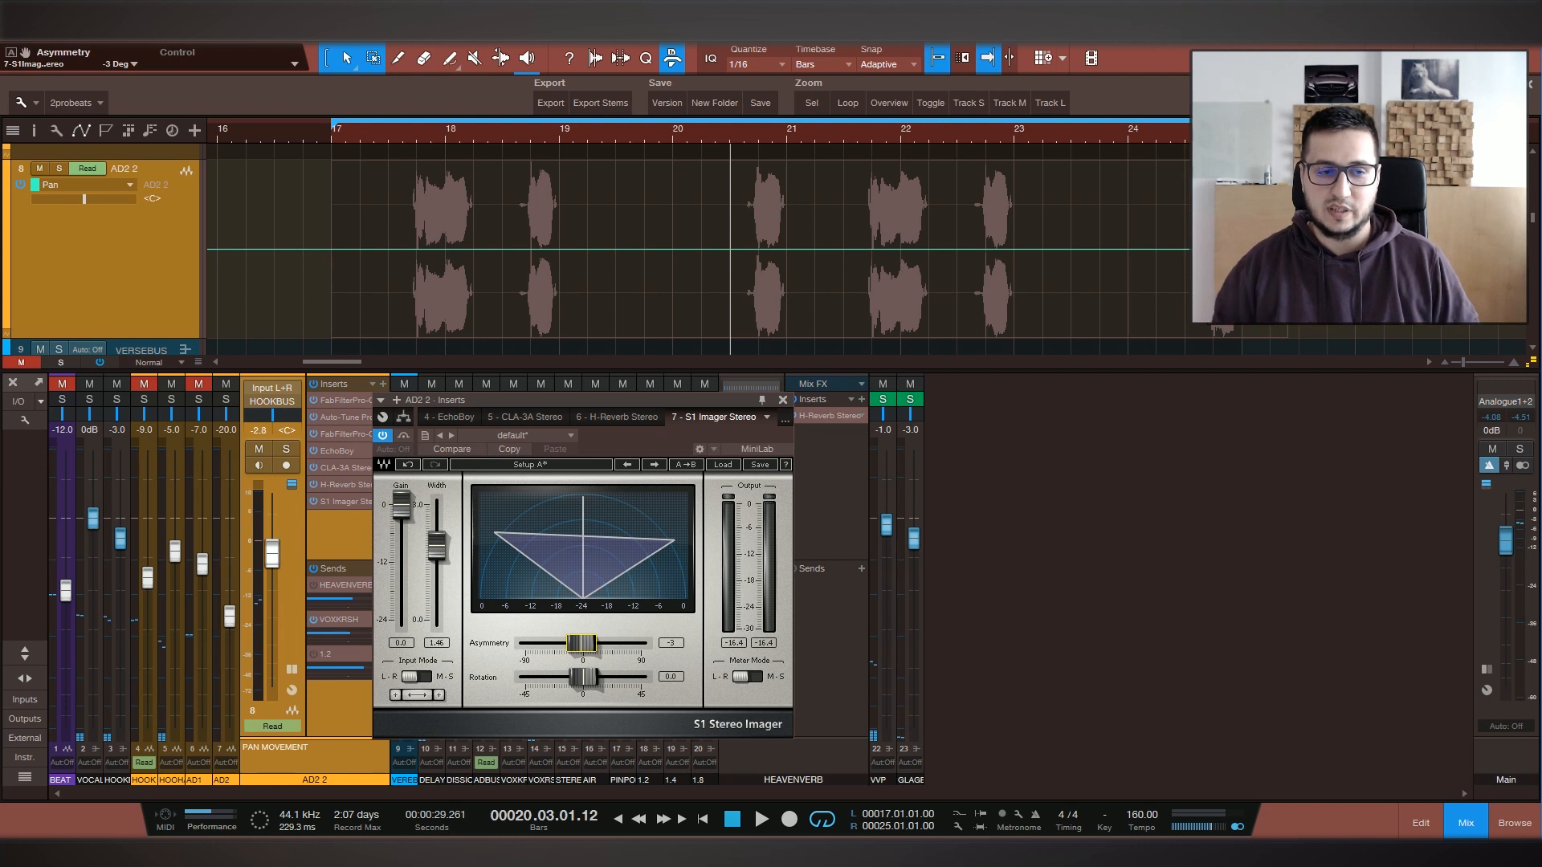
drag(584, 677, 571, 677)
key(space)
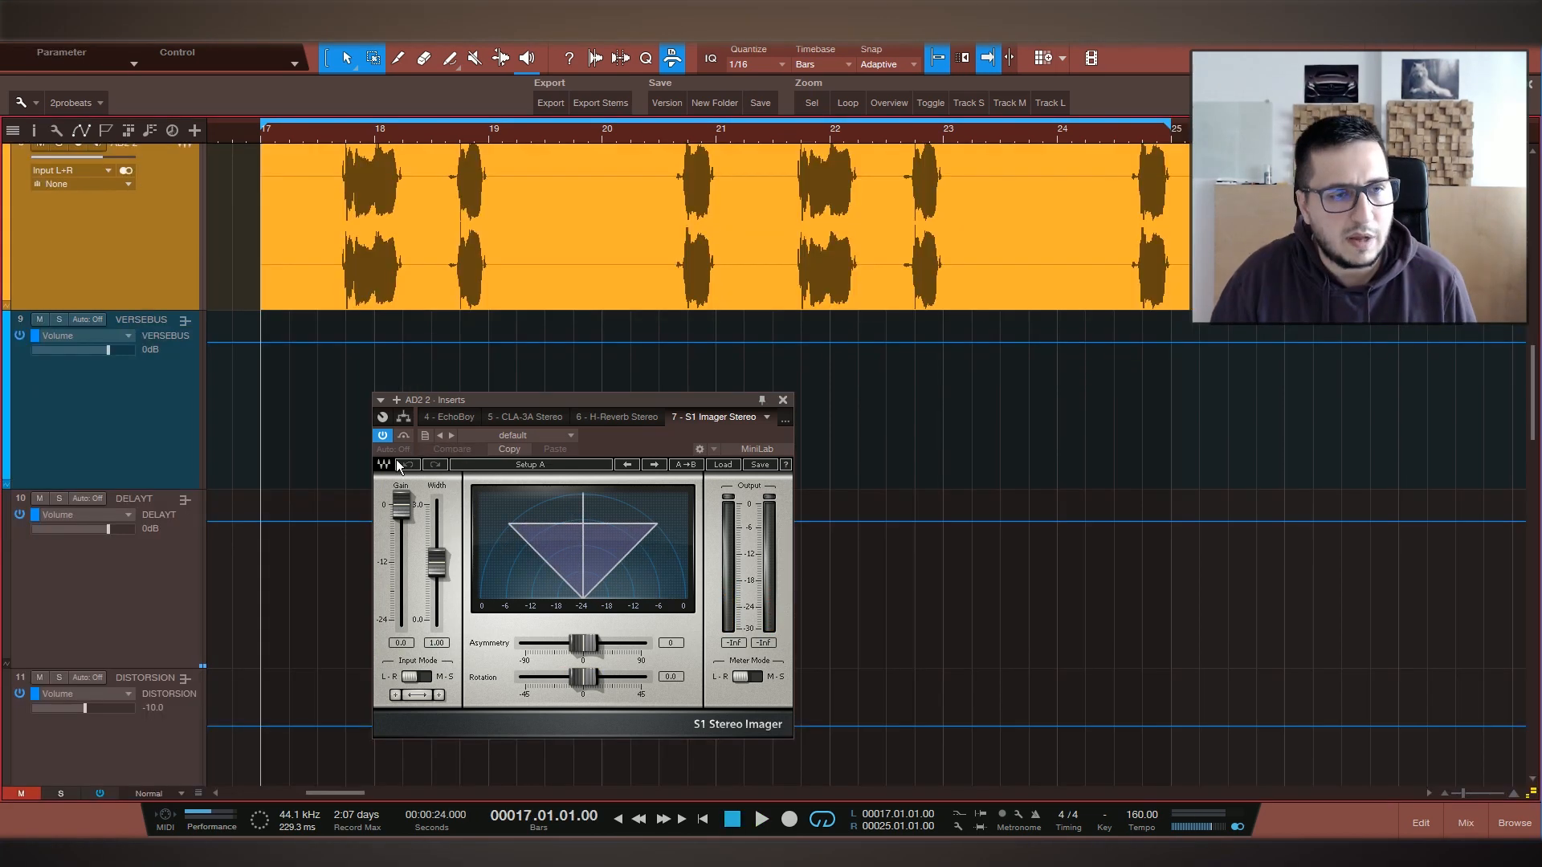
Set the S1 Imager's automation mode to Write and record rotation movements to both sides while playing bars 17 to 25
click(391, 449)
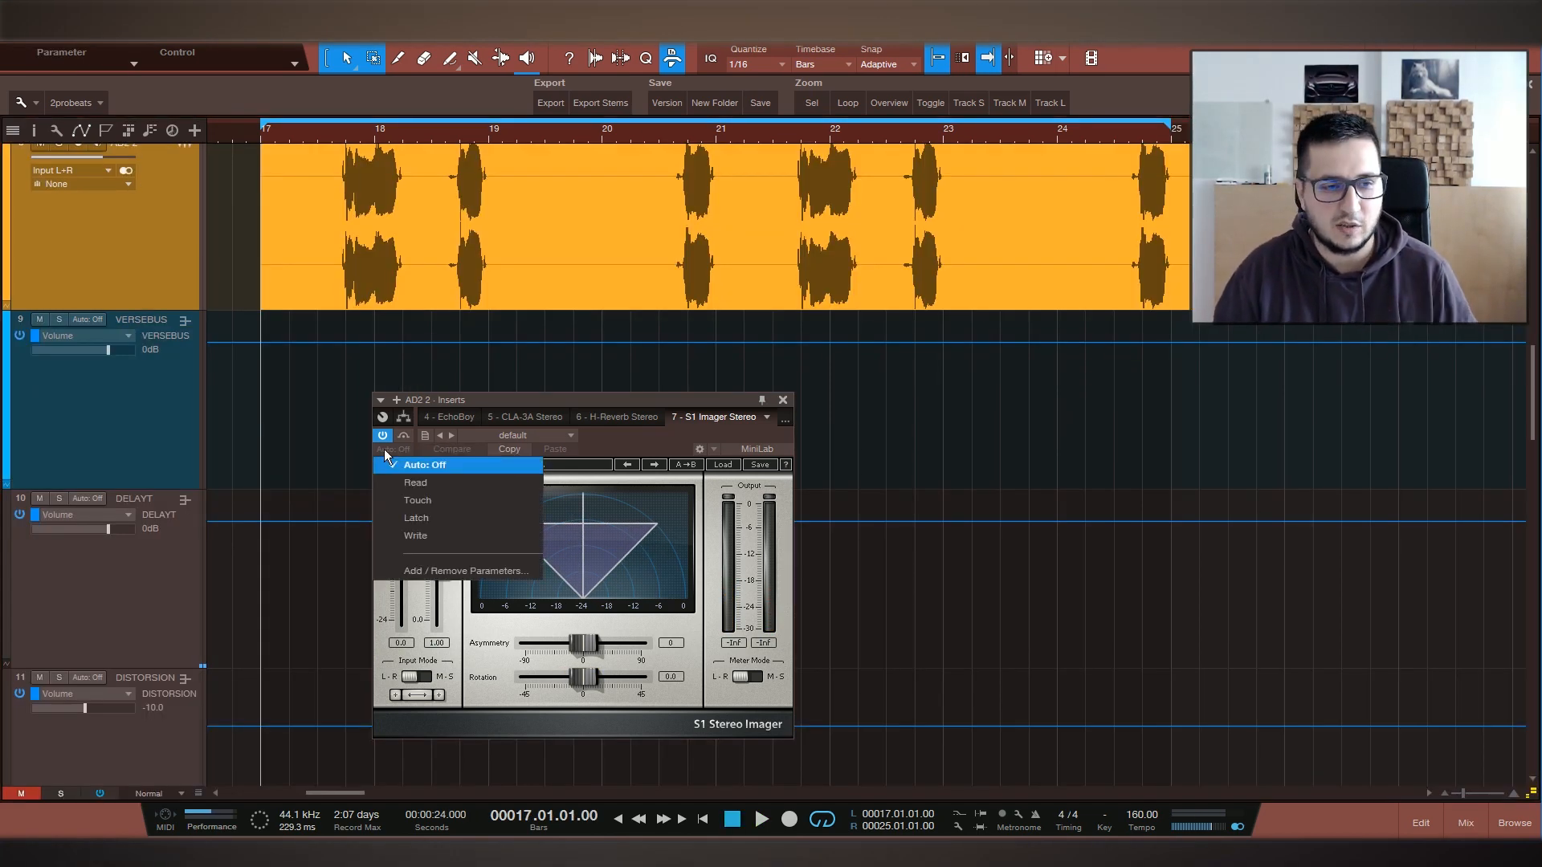
click(440, 536)
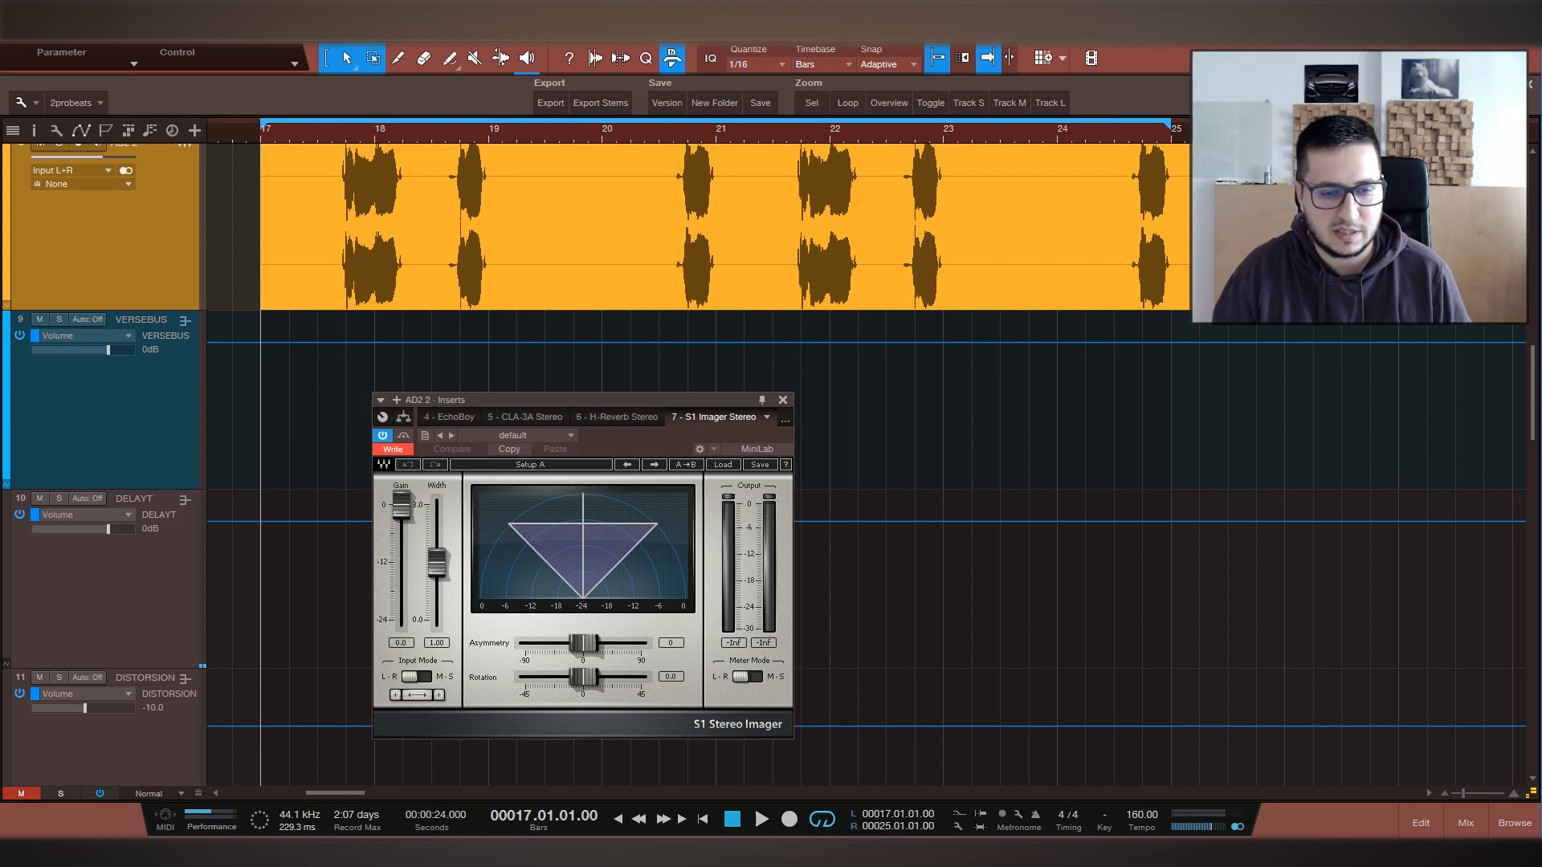
key(space)
mouse_move(583, 677)
mouse_down()
mouse_move(569, 677)
mouse_move(596, 678)
mouse_move(581, 678)
mouse_up()
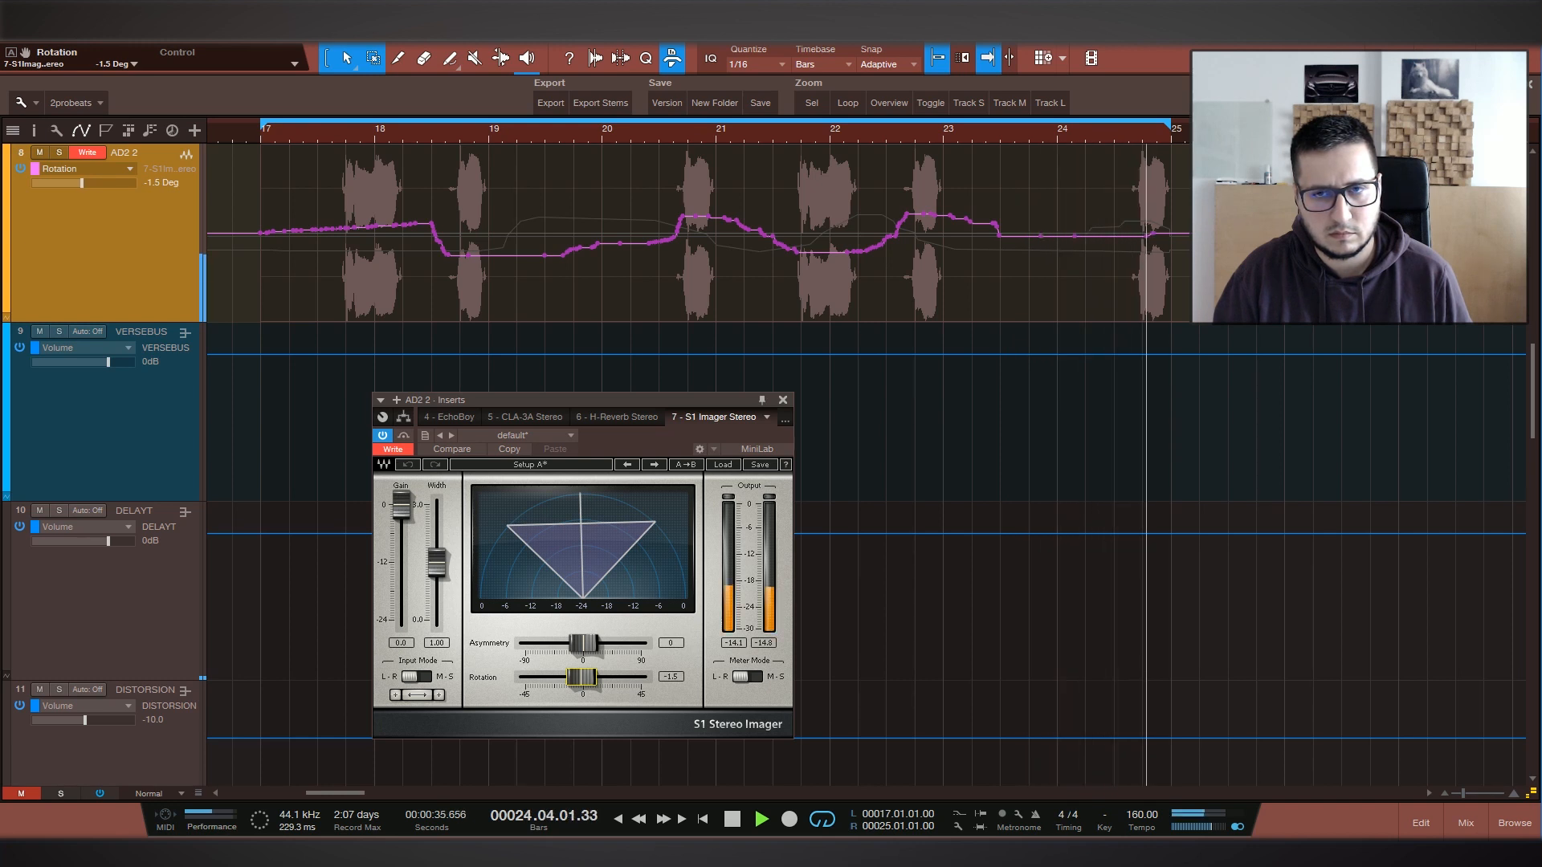
key(space)
Switch the S1 Imager's automation to Read and play back the recorded rotation movement from bar 17
click(393, 450)
key(space)
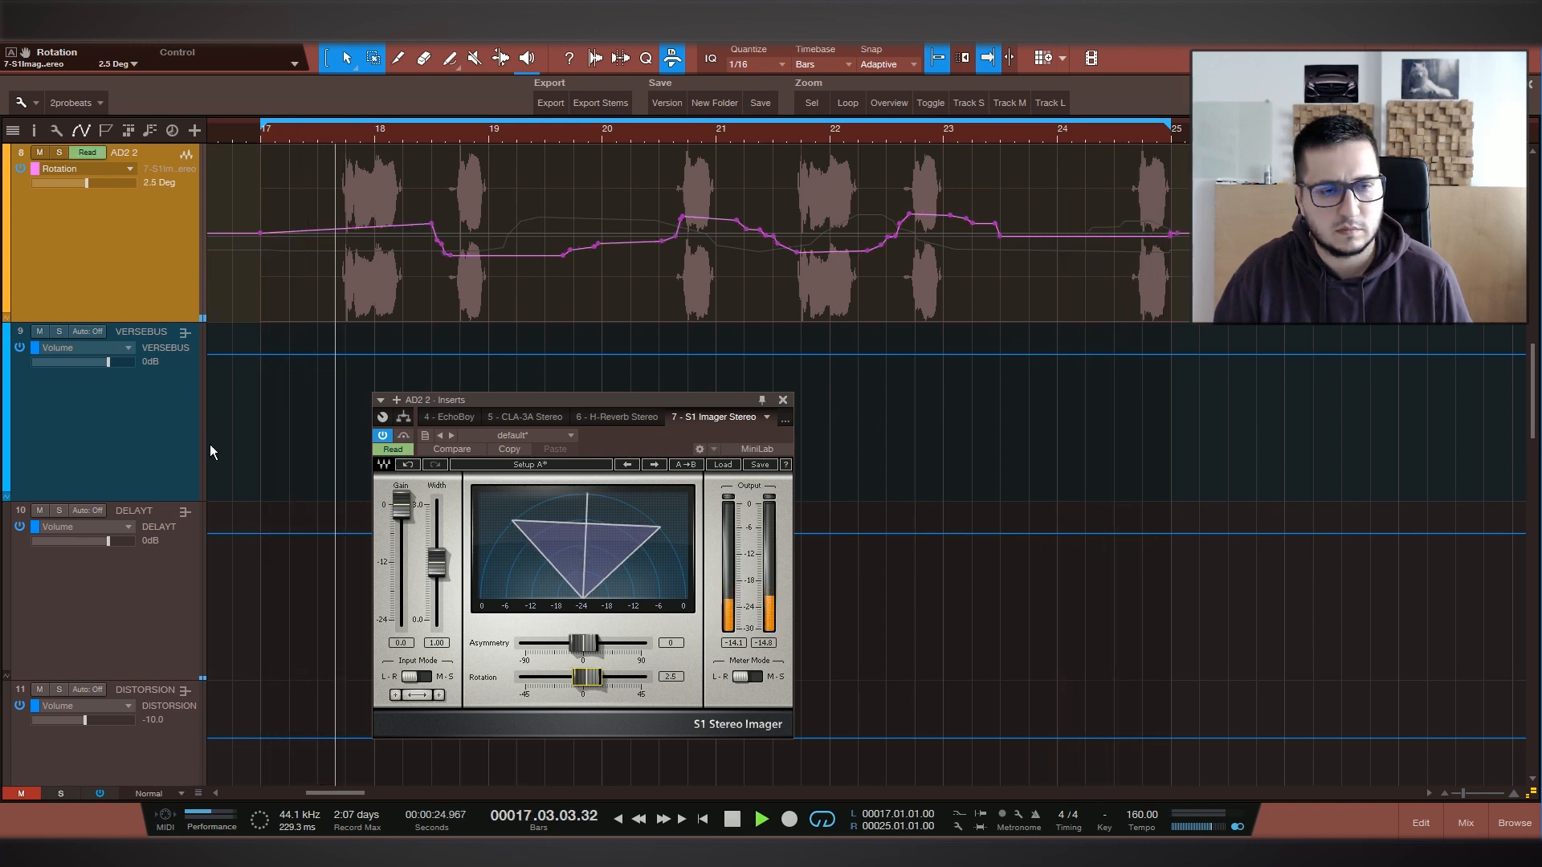
key(space)
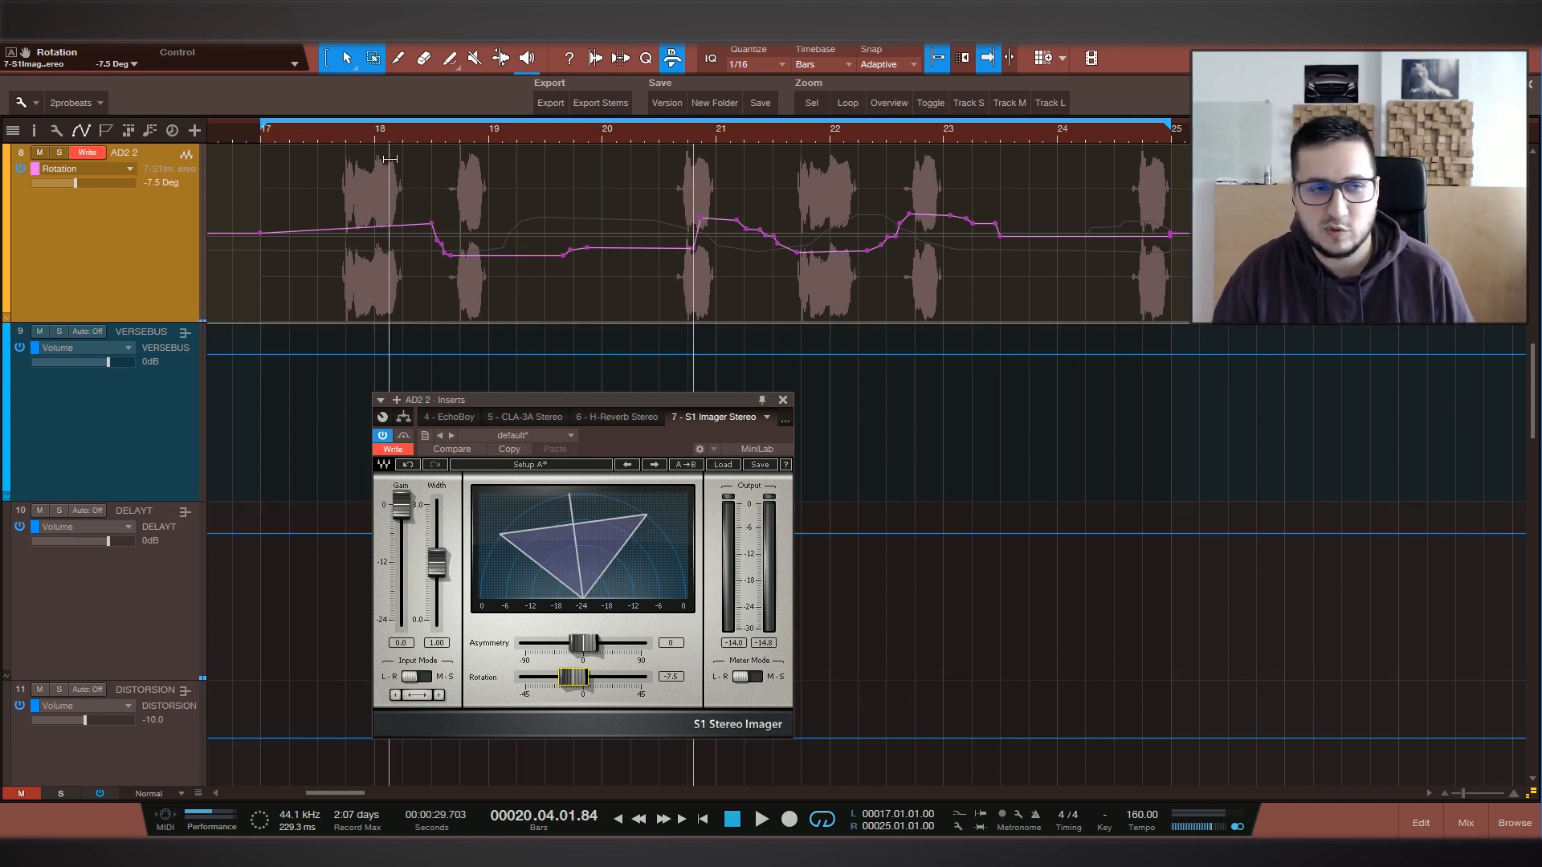
Play a short passage from just before bar 18 with the S1 Imager's automation in Write mode
click(352, 131)
key(space)
key(space)
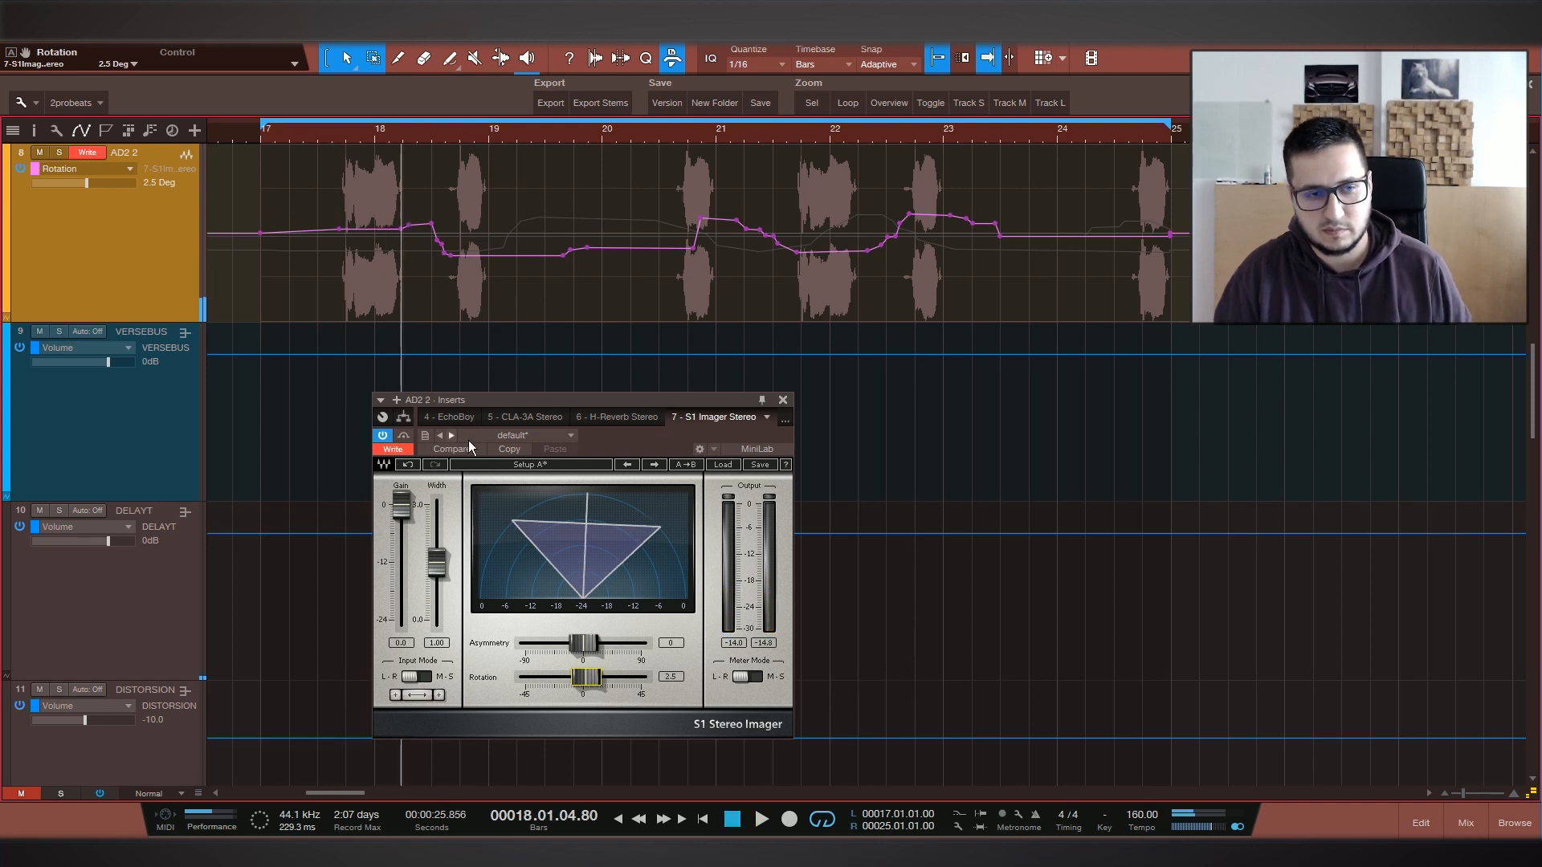
Set the S1 Imager's automation mode to Touch and record small asymmetry movements while playing from bar 17
click(404, 450)
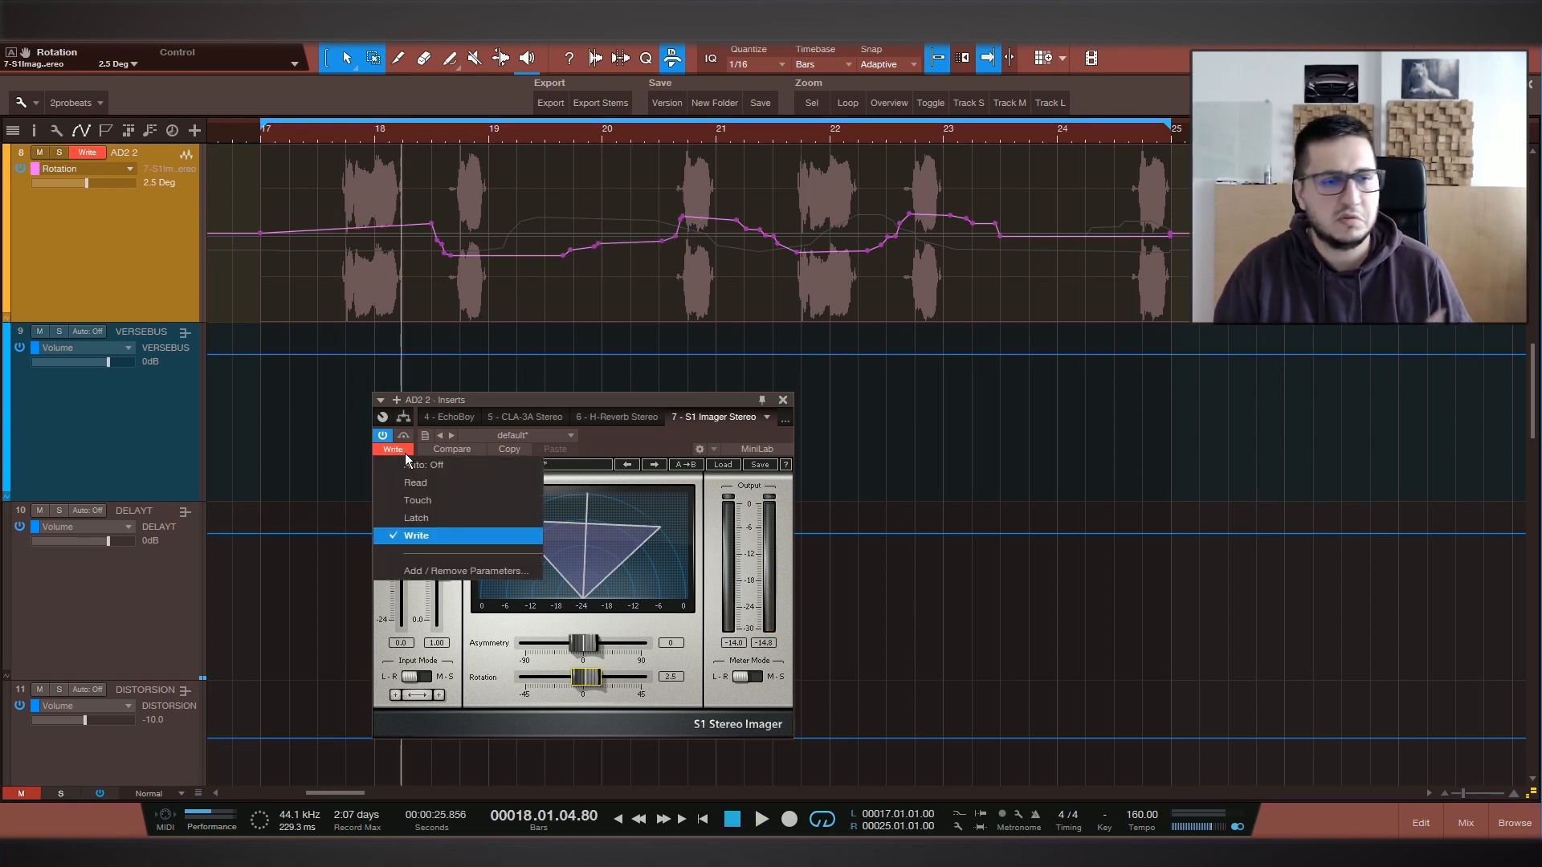
click(417, 501)
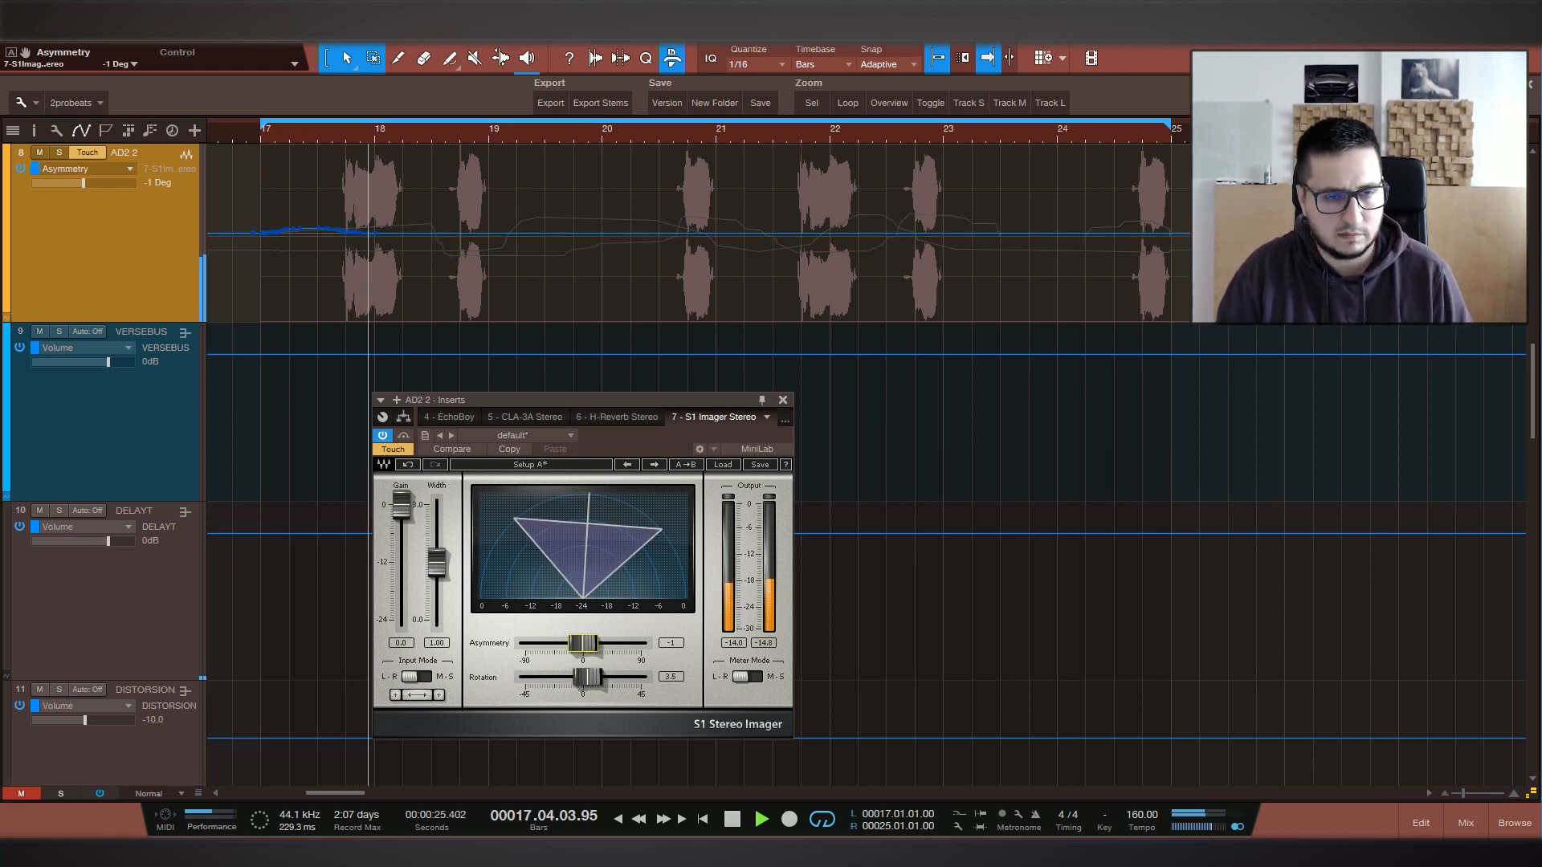
drag(583, 643, 587, 643)
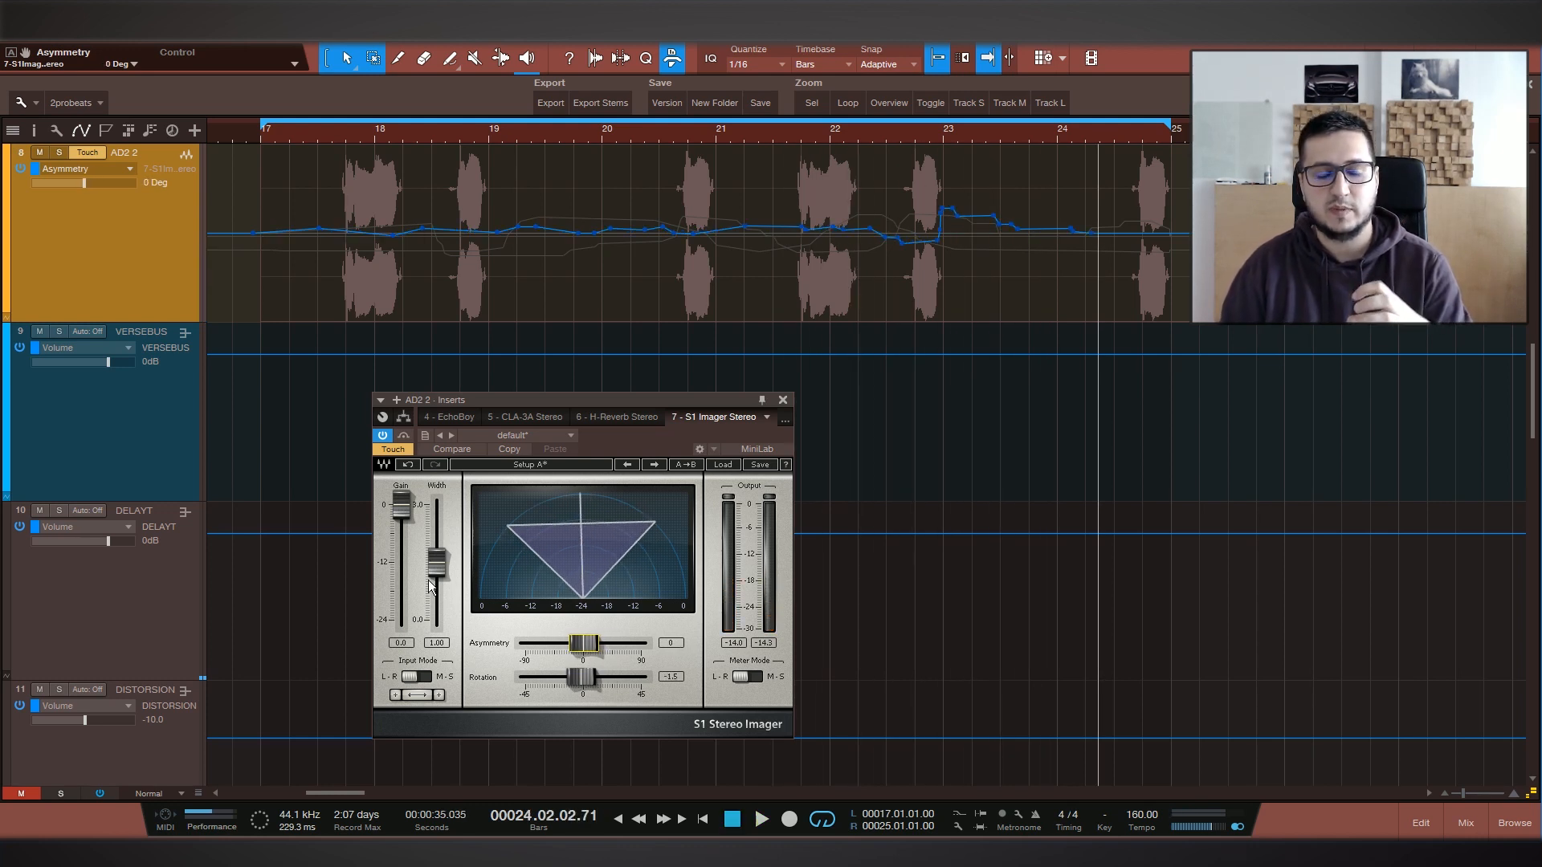
Set the S1 Imager's width to 1.14 and record width movements up and down while playing from bar 17
drag(437, 566, 436, 560)
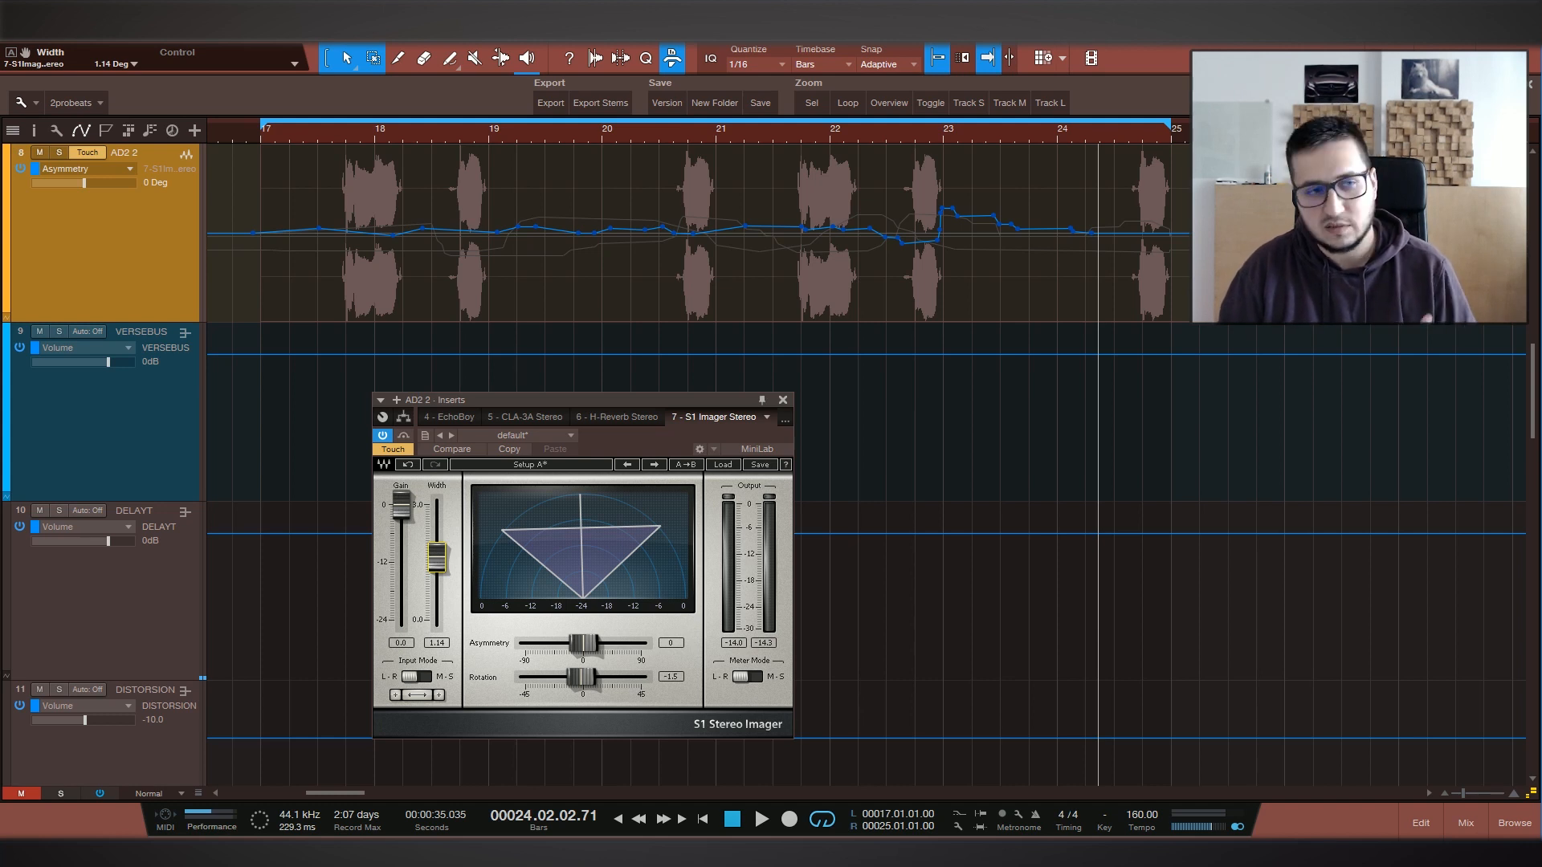
key(space)
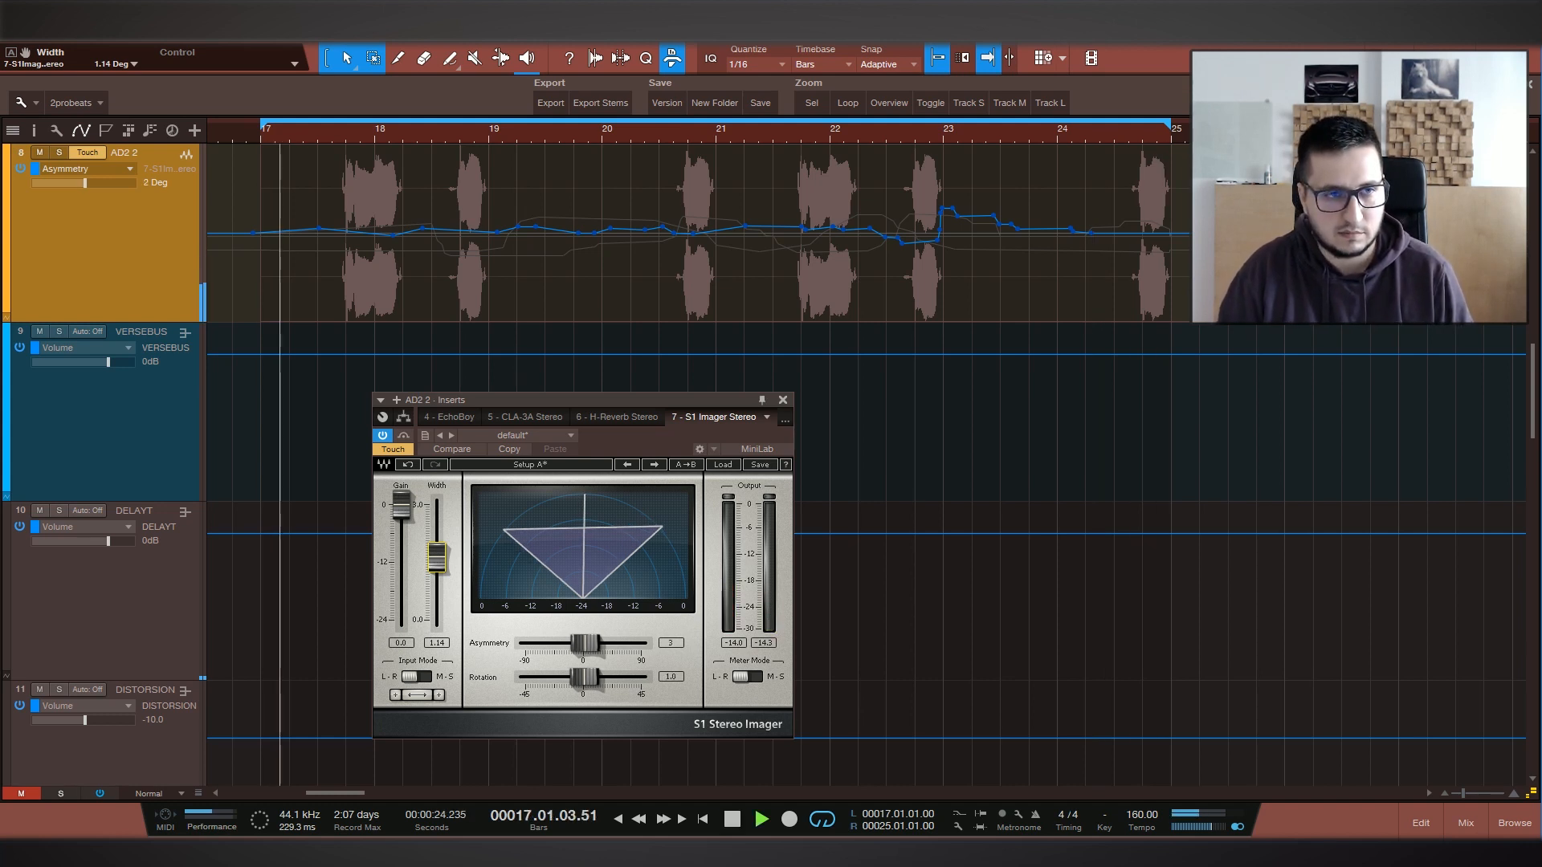
mouse_move(436, 557)
mouse_down()
mouse_move(436, 575)
mouse_move(436, 523)
mouse_move(436, 581)
mouse_move(436, 536)
mouse_up()
key(space)
Switch the S1 Imager's automation to Read and return the playback position to just before bar 17
click(399, 450)
click(432, 487)
click(253, 135)
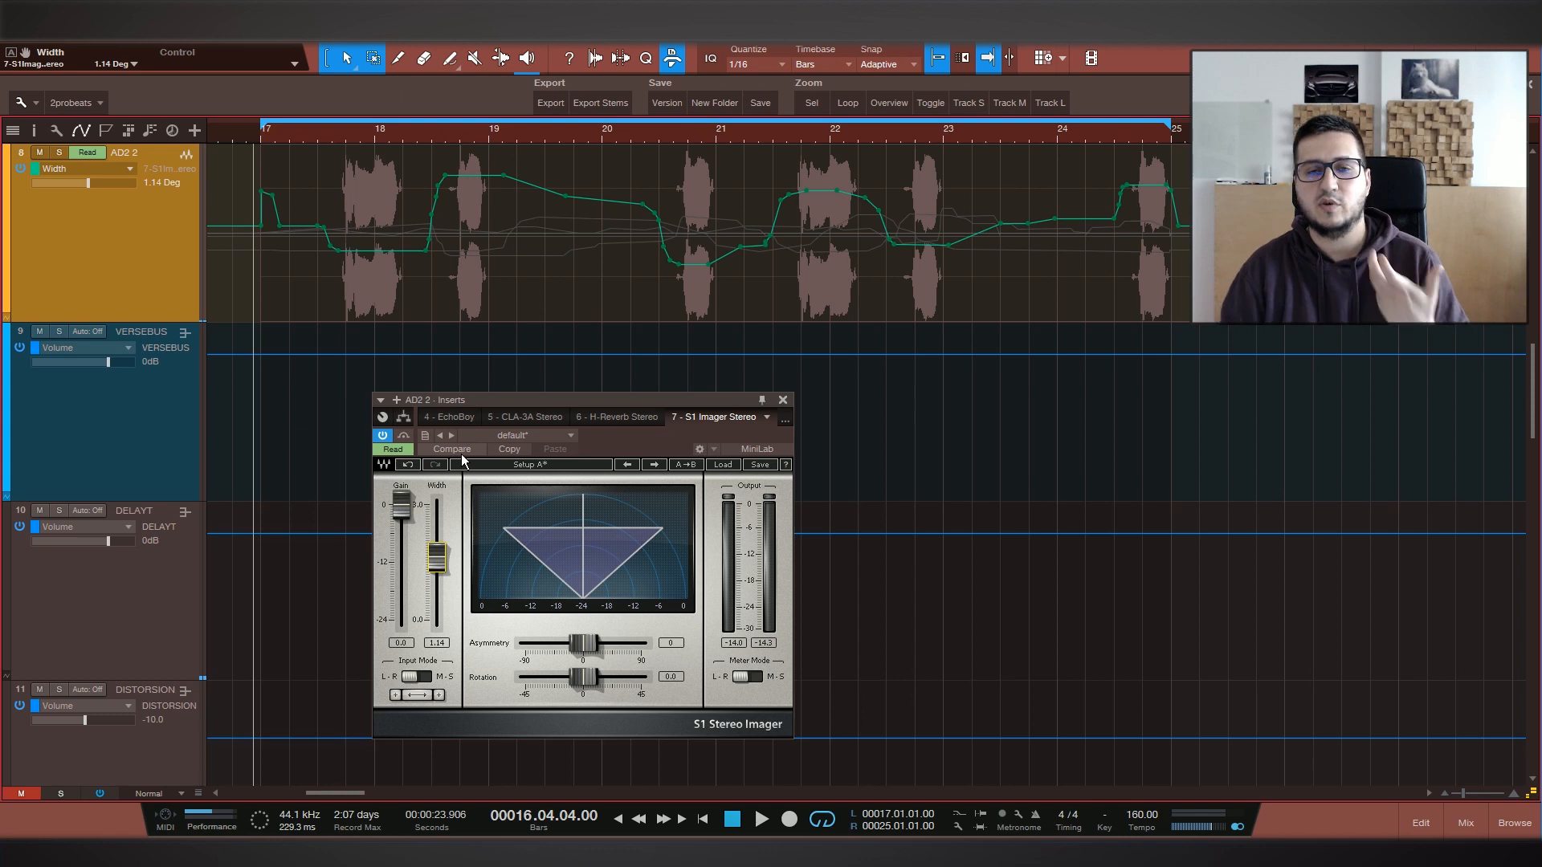